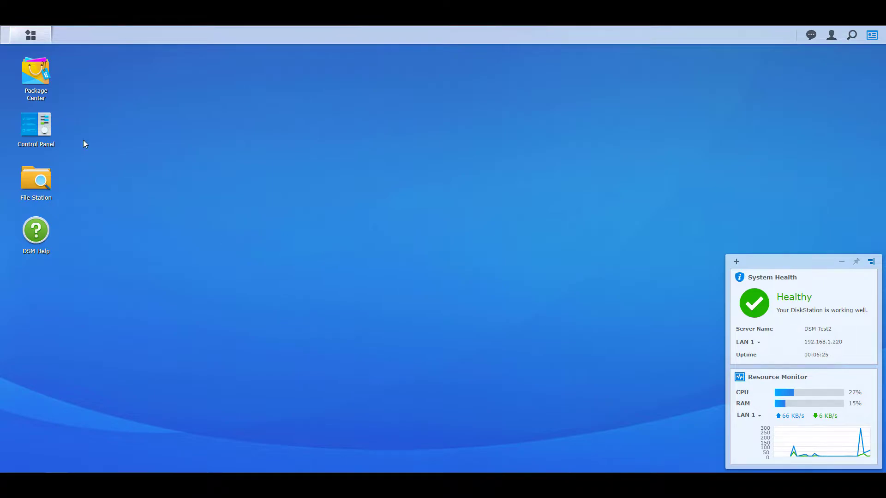
- Find the Docker package in Package Center and start installing it
{"action": "left_click", "coordinate": [41, 91]}
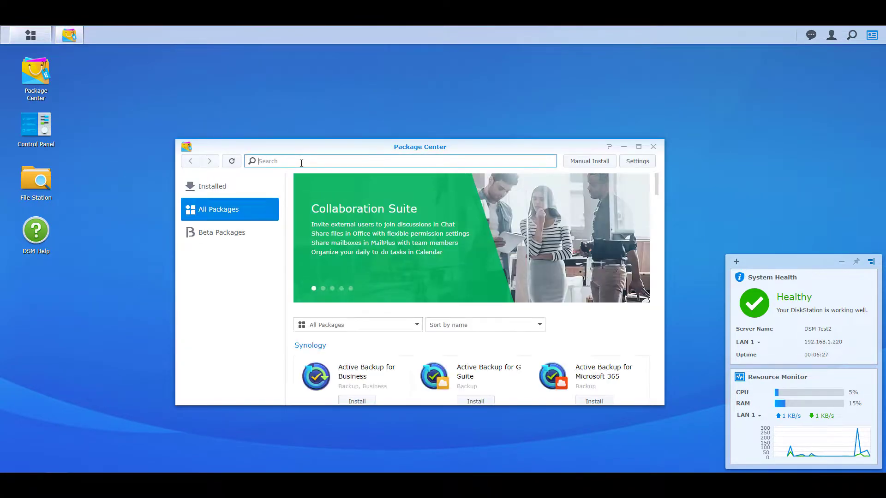
{"action": "type", "text": "docker"}
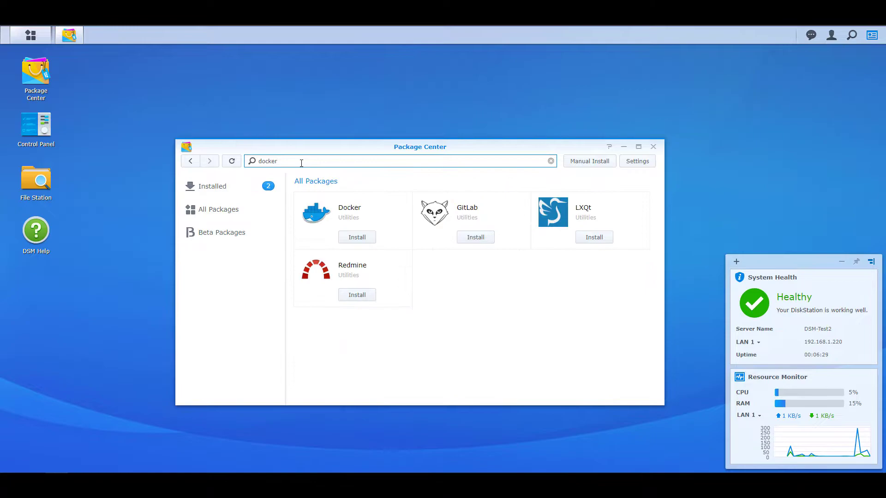
{"action": "left_click", "coordinate": [356, 239]}
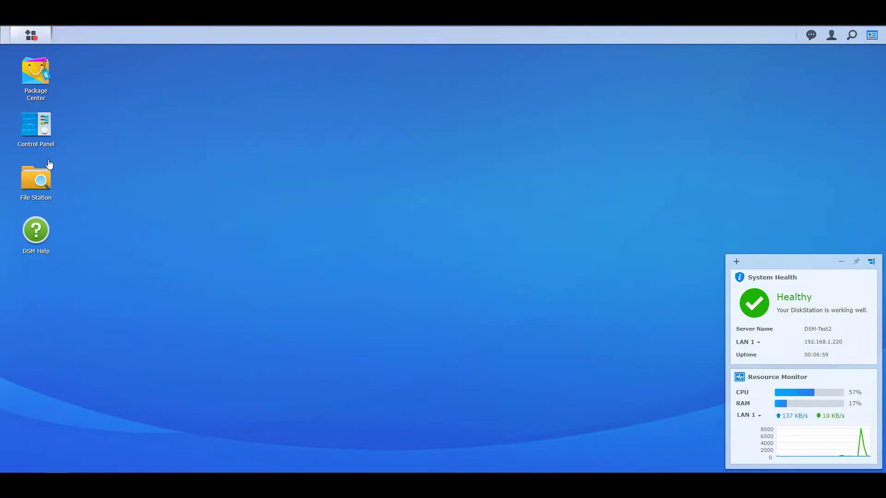
- Create a folder named Guacamole inside the docker shared folder in File Station
{"action": "left_click", "coordinate": [40, 179]}
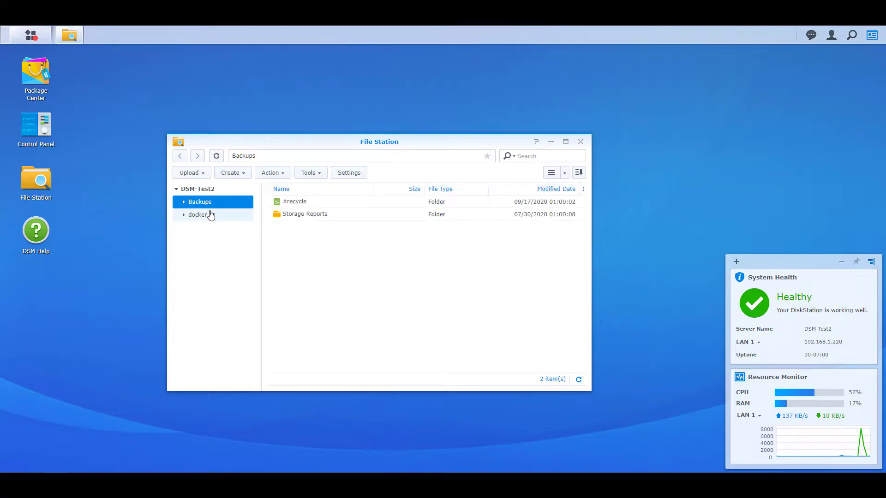
{"action": "left_click", "coordinate": [208, 214]}
{"action": "left_click", "coordinate": [232, 176]}
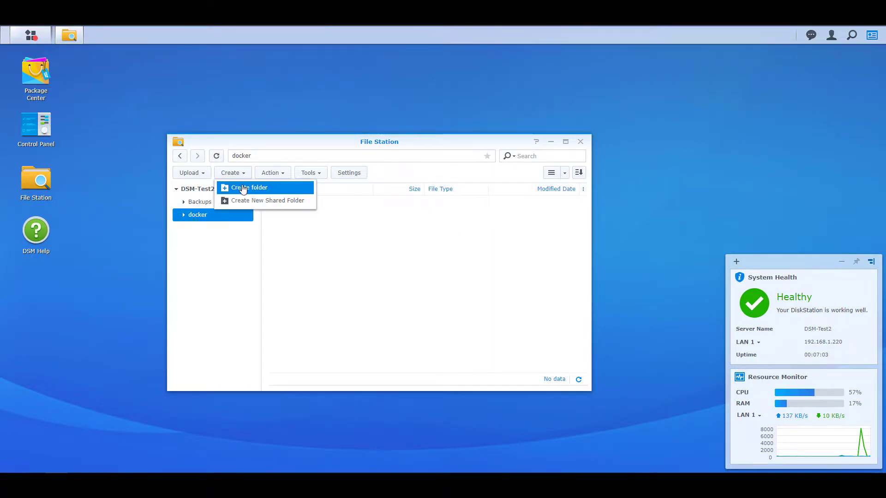
{"action": "left_click", "coordinate": [249, 188]}
{"action": "type", "text": "Guacamole"}
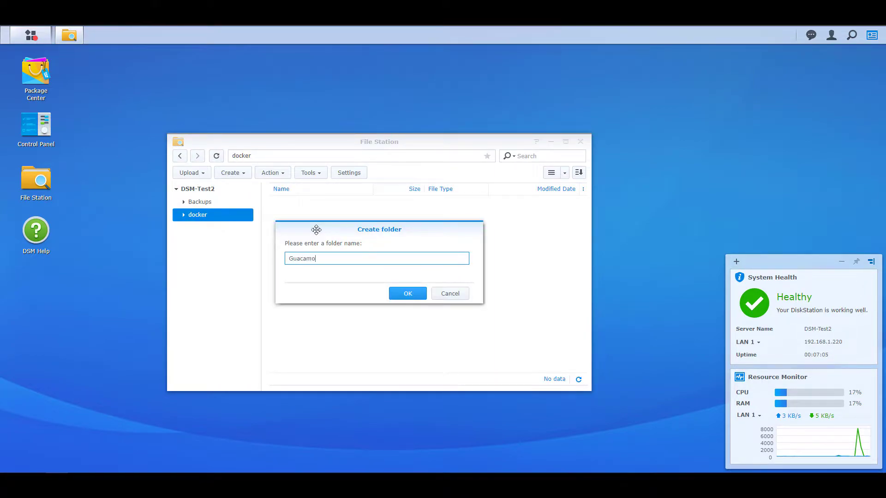
{"action": "left_click", "coordinate": [397, 290]}
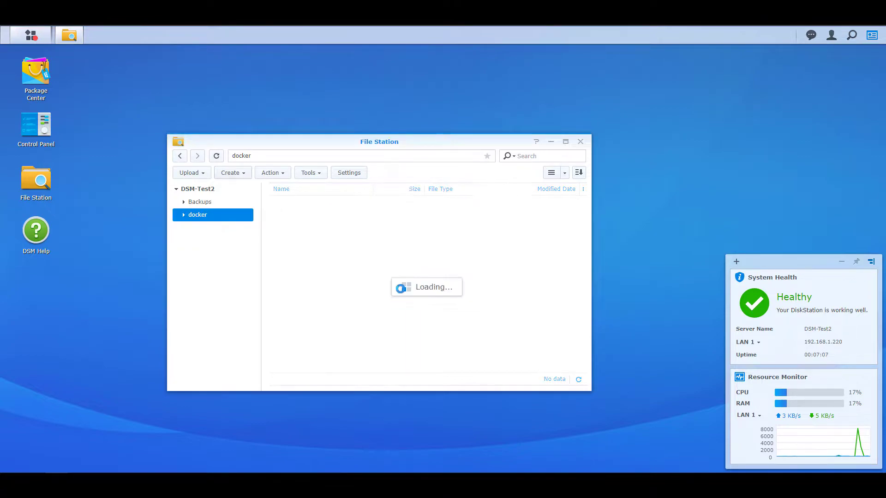
- Launch Docker, search the registry for guacamole, and download oznu/guacamole with the latest tag
{"action": "left_click", "coordinate": [580, 142]}
{"action": "left_click", "coordinate": [30, 35]}
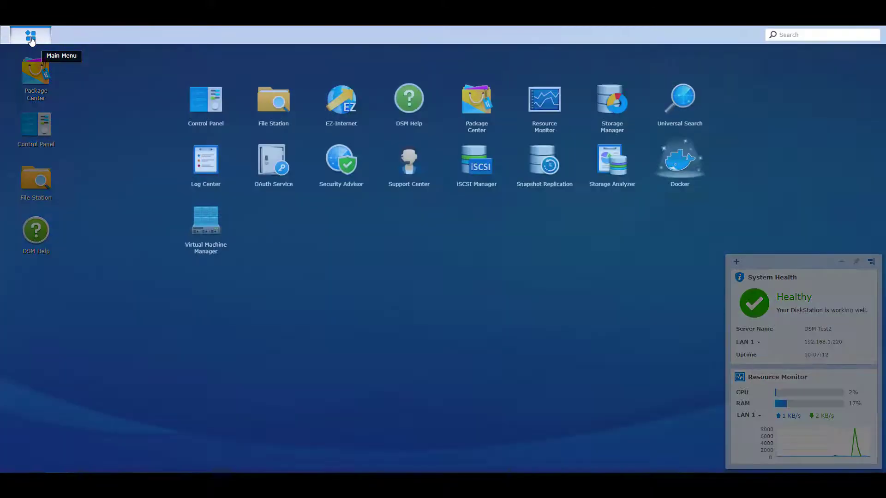
{"action": "left_click", "coordinate": [681, 159]}
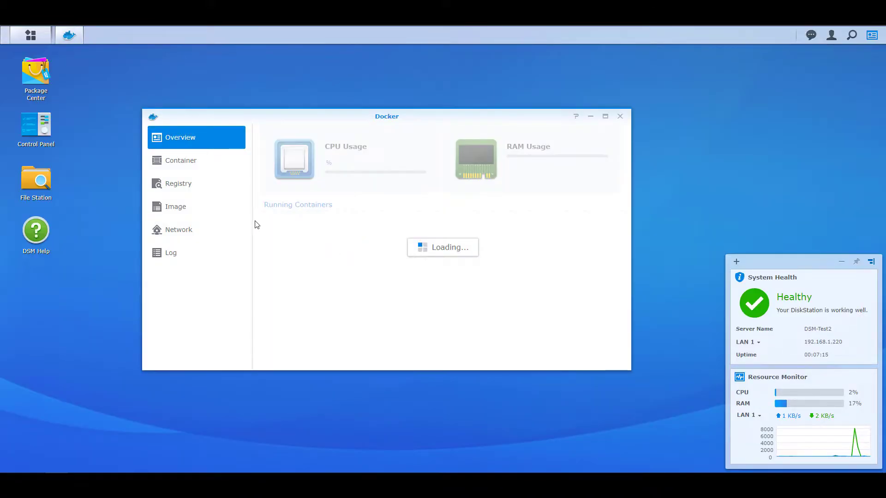
{"action": "left_click", "coordinate": [206, 187]}
{"action": "left_click", "coordinate": [382, 131]}
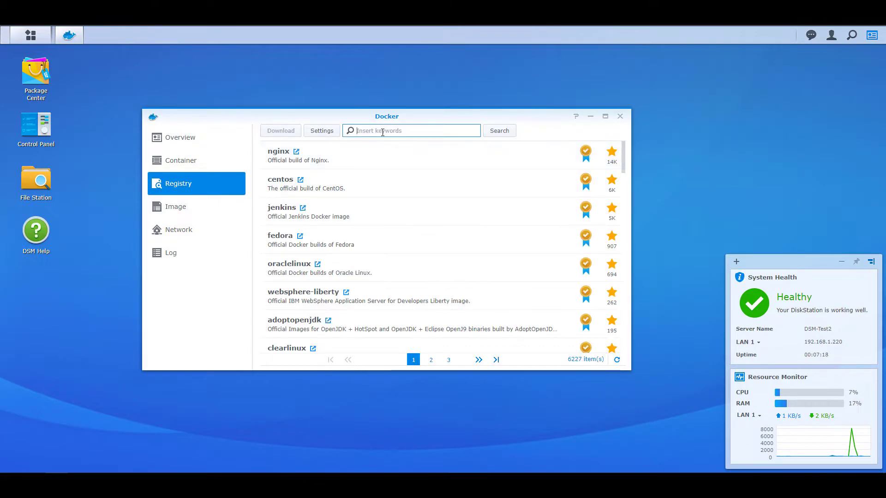
{"action": "type", "text": "guacamole"}
{"action": "key", "text": "Return"}
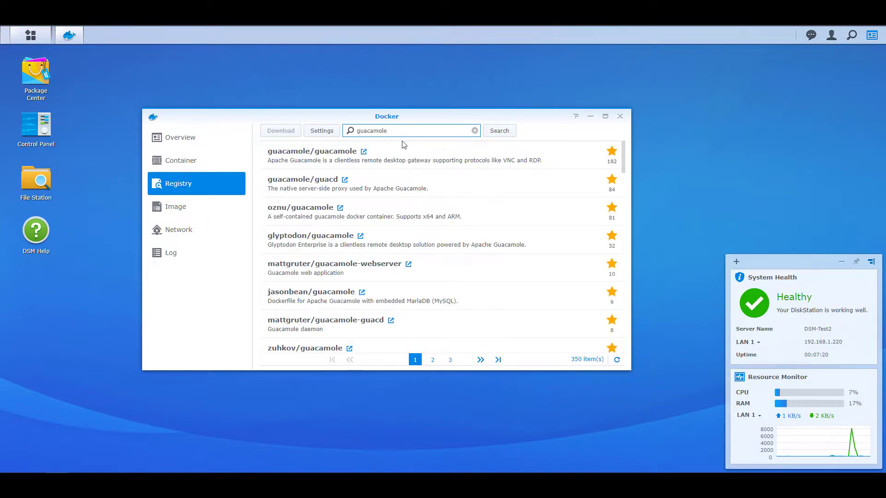
{"action": "double_click", "coordinate": [469, 216]}
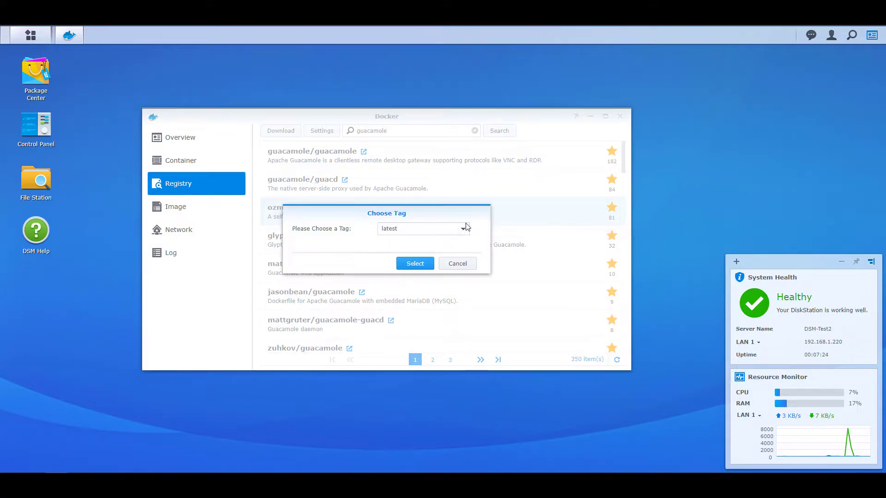
{"action": "left_click", "coordinate": [418, 264]}
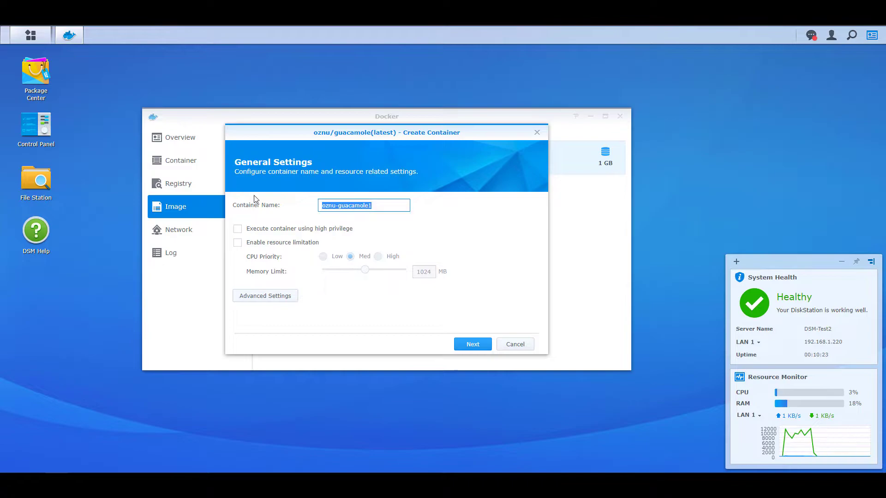
- Name the container Apache-Guacamole and enable high-privilege execution, accepting the root warning
{"action": "type", "text": "Apache-Guacam"}
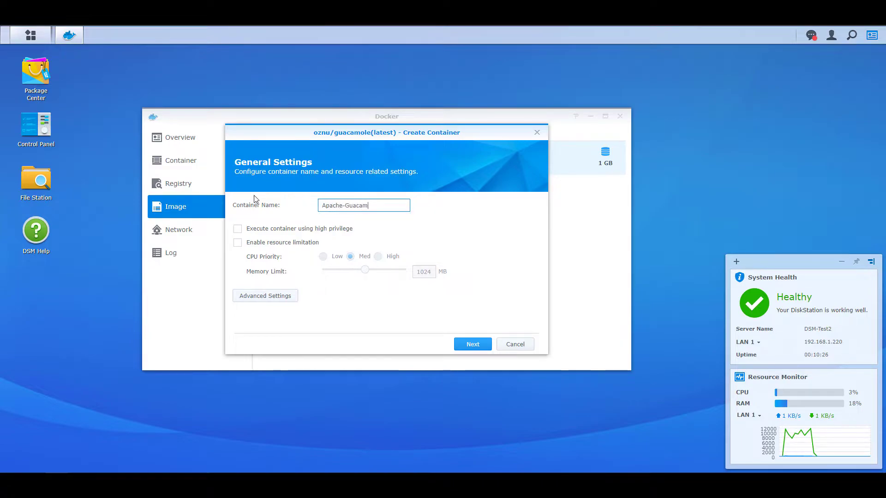
{"action": "type", "text": "ole"}
{"action": "left_click", "coordinate": [269, 228]}
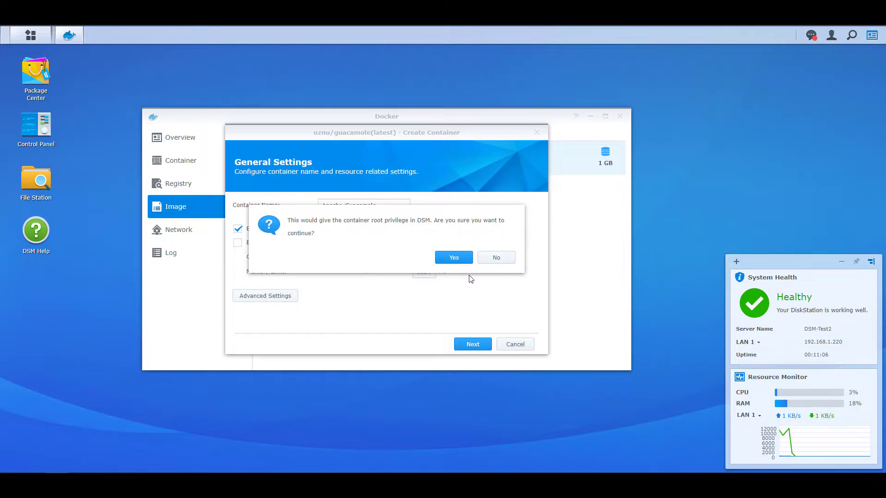
{"action": "left_click", "coordinate": [458, 259]}
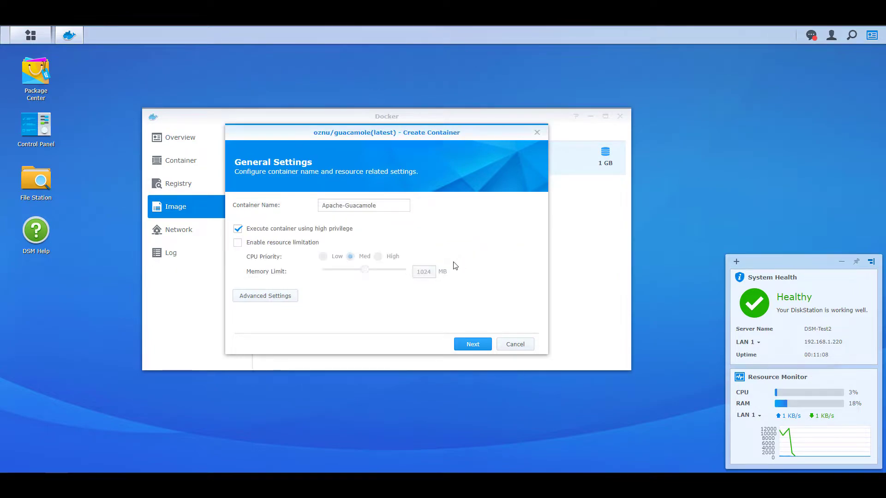
- Enable auto-restart and mount the docker/Guacamole folder at /config
{"action": "left_click", "coordinate": [284, 297]}
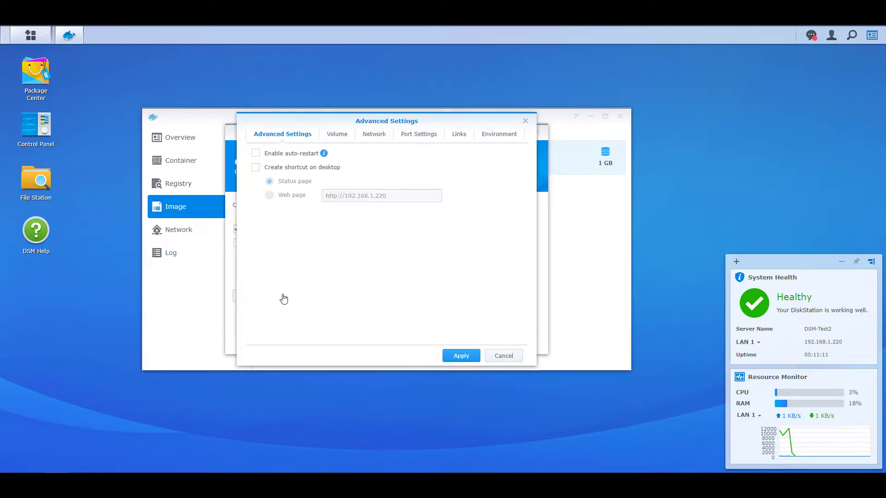
{"action": "left_click", "coordinate": [287, 154]}
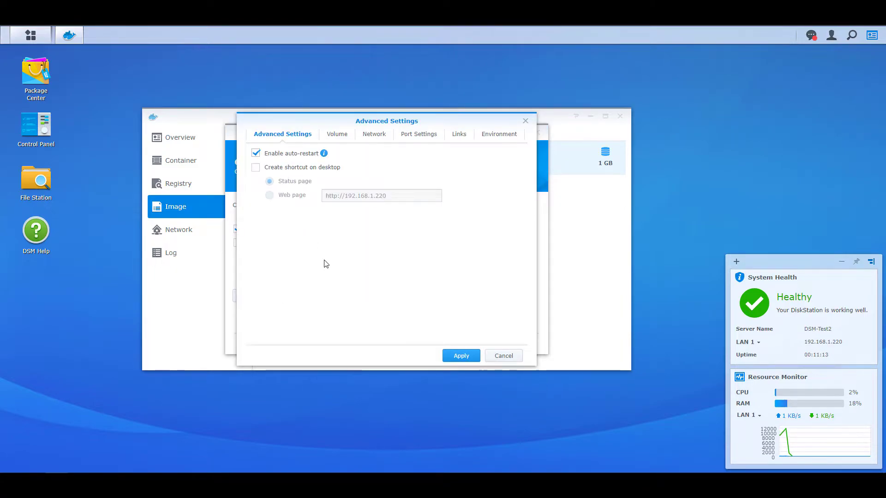
{"action": "left_click", "coordinate": [337, 134]}
{"action": "left_click", "coordinate": [324, 159]}
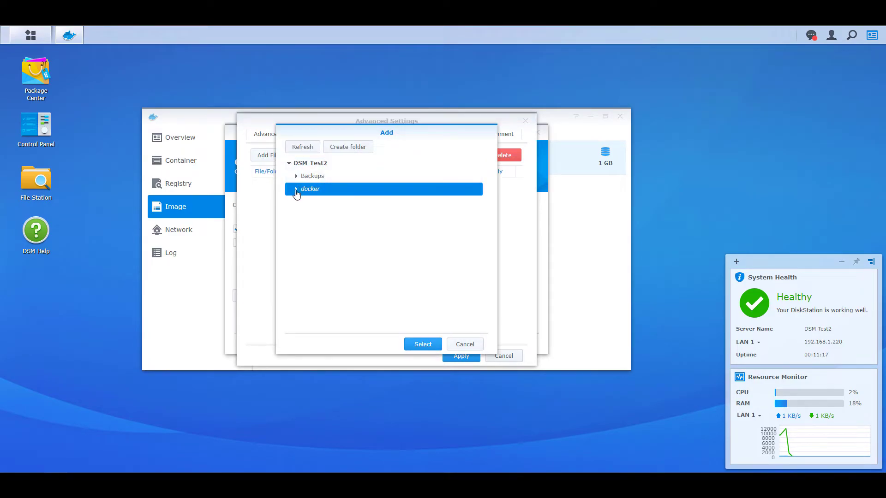
{"action": "left_click", "coordinate": [296, 190]}
{"action": "left_click", "coordinate": [314, 203]}
{"action": "left_click", "coordinate": [418, 344]}
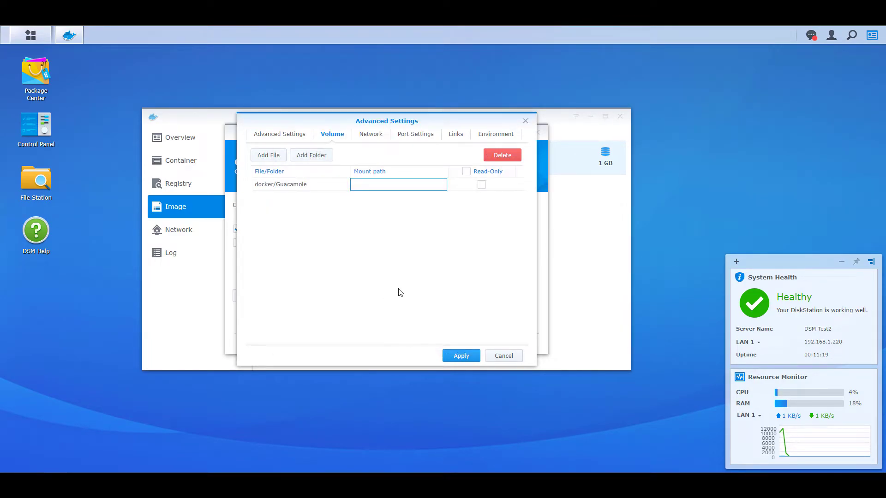
{"action": "type", "text": "/config"}
{"action": "left_click", "coordinate": [387, 237]}
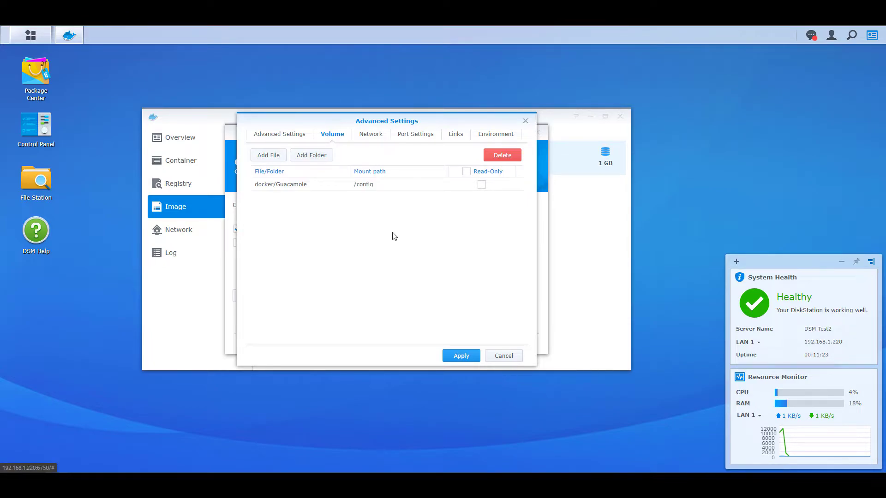
- Map local port 8080 to the container's port 8080
{"action": "left_click", "coordinate": [419, 135]}
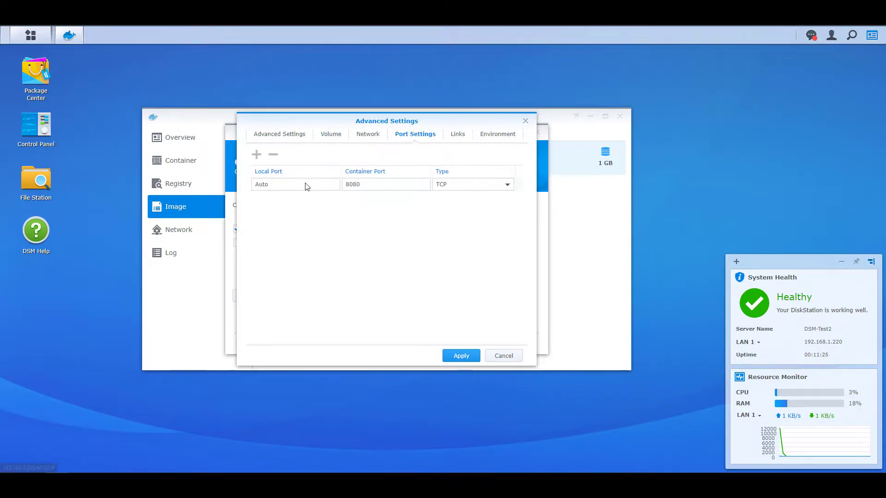
{"action": "left_click", "coordinate": [299, 184]}
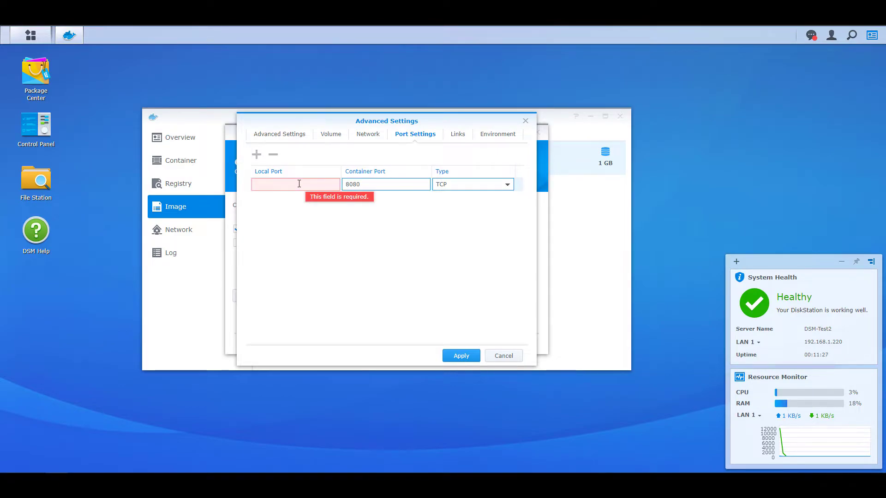
{"action": "type", "text": "8080"}
{"action": "left_click", "coordinate": [328, 231]}
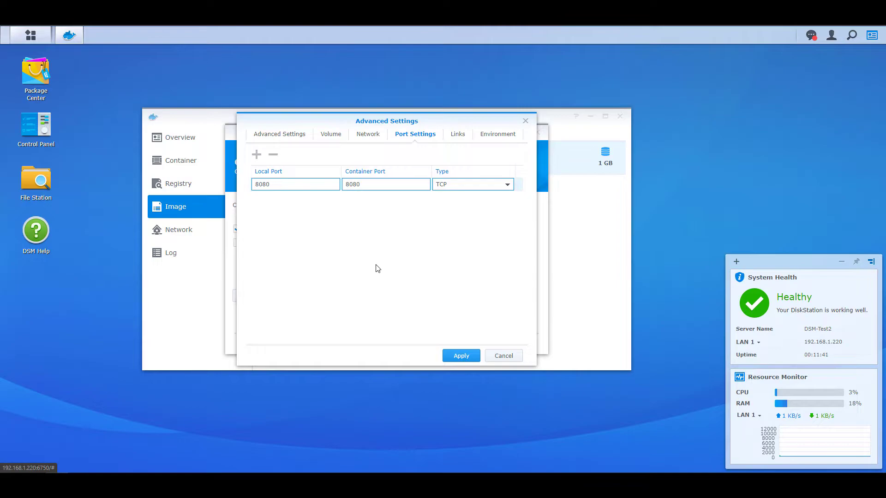
- Apply the advanced settings, create the Apache-Guacamole container, and close Docker
{"action": "left_click", "coordinate": [461, 355]}
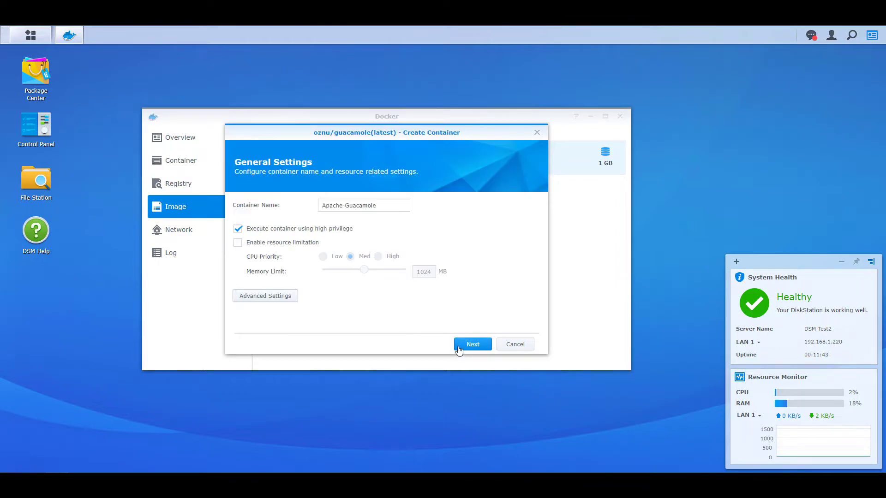
{"action": "left_click", "coordinate": [468, 346]}
{"action": "left_click", "coordinate": [469, 346]}
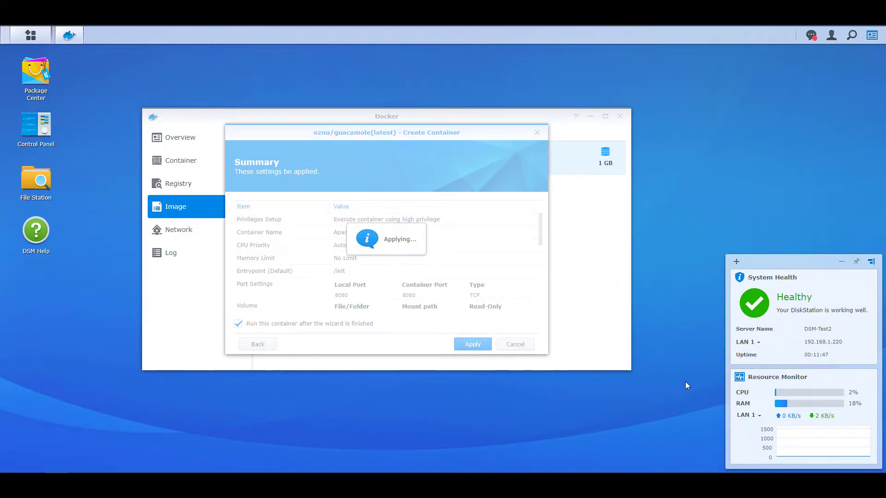
{"action": "left_click", "coordinate": [620, 116]}
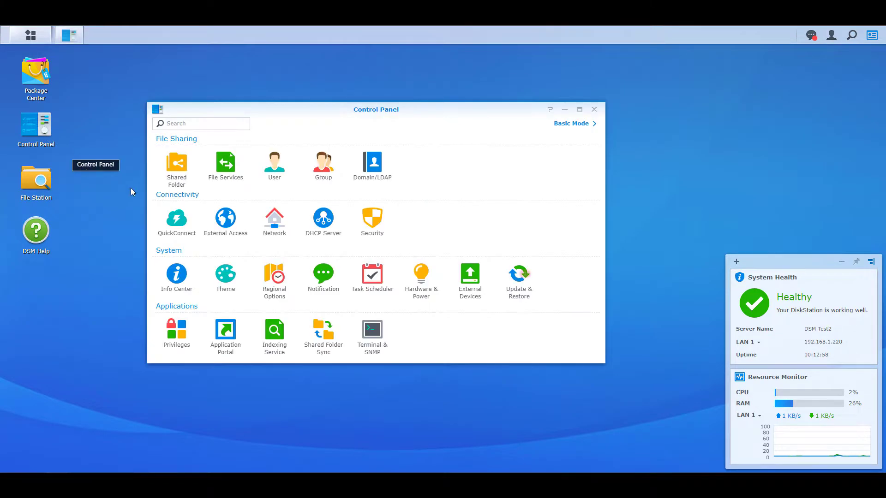
- Add a firewall rule allowing custom port 8080, rank it above the deny-all rule, and save
{"action": "left_click", "coordinate": [374, 226]}
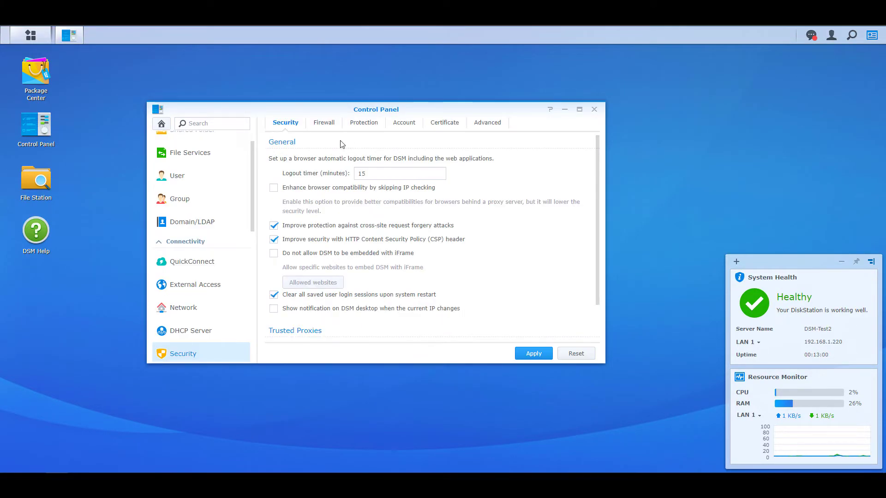
{"action": "left_click", "coordinate": [325, 123]}
{"action": "left_click", "coordinate": [585, 251]}
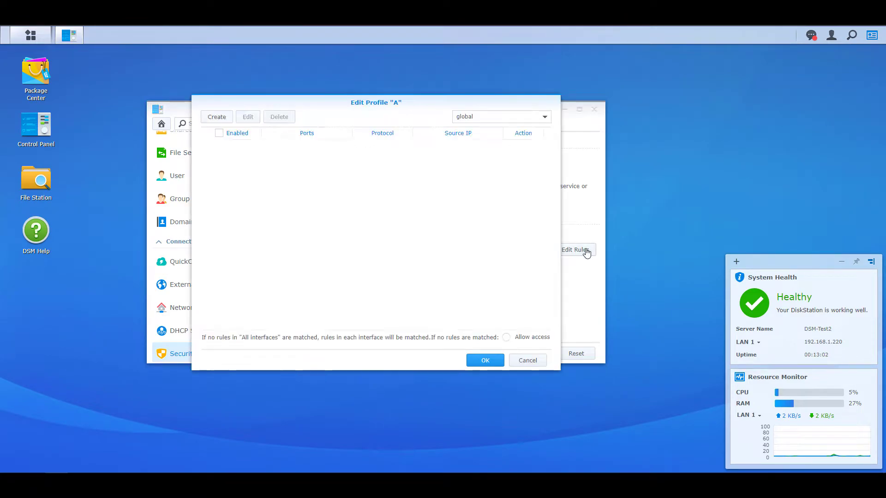
{"action": "left_click", "coordinate": [218, 118]}
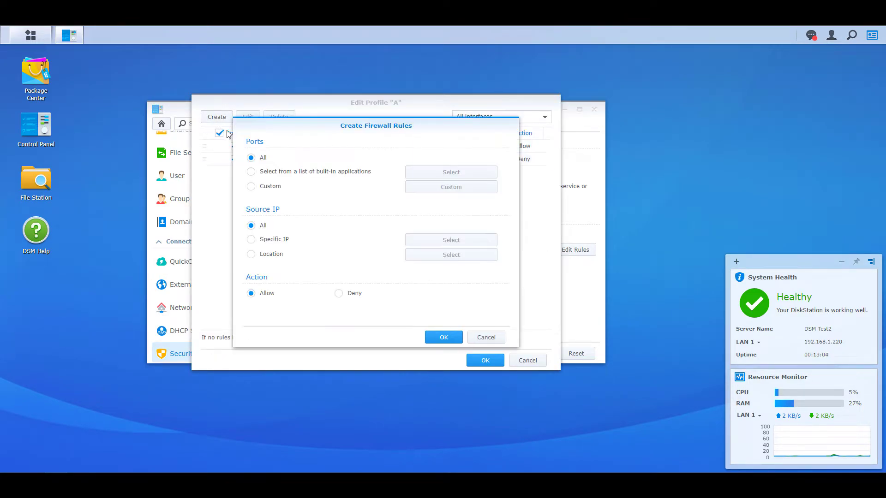
{"action": "left_click", "coordinate": [260, 189]}
{"action": "left_click", "coordinate": [436, 189]}
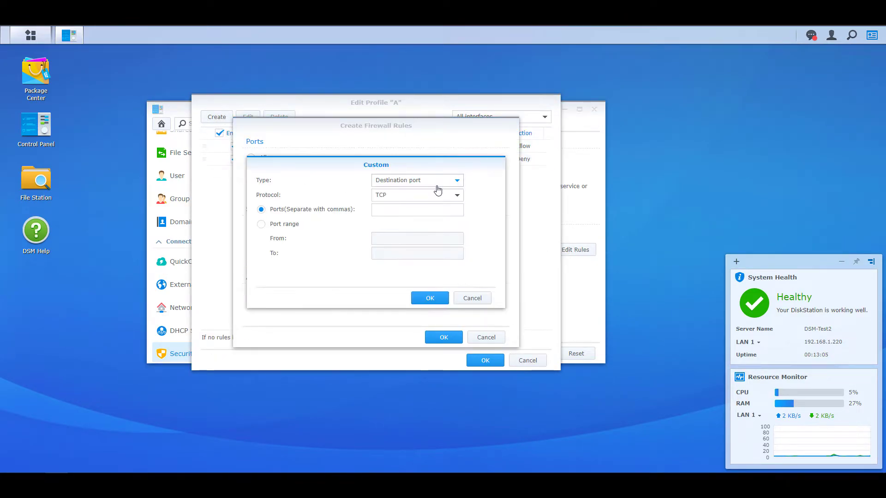
{"action": "left_click", "coordinate": [420, 209]}
{"action": "type", "text": "8080"}
{"action": "left_click", "coordinate": [443, 298]}
{"action": "left_click", "coordinate": [443, 337]}
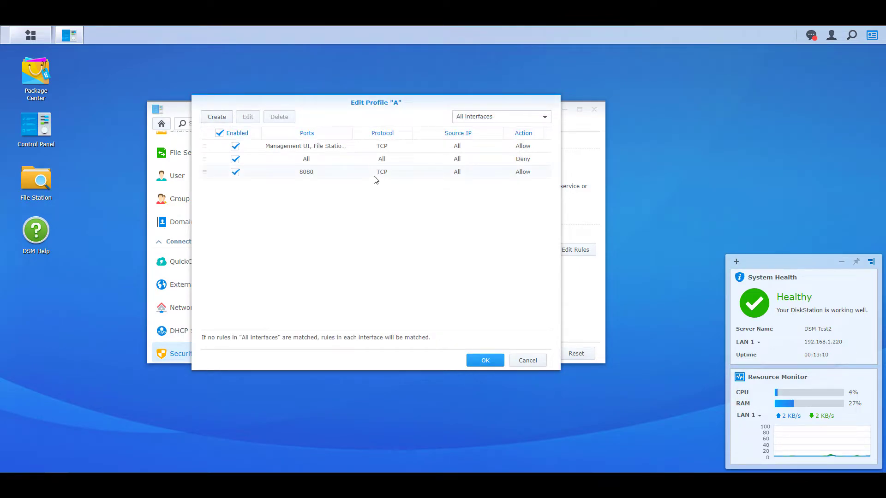
{"action": "left_click_drag", "start_coordinate": [373, 176], "coordinate": [372, 159]}
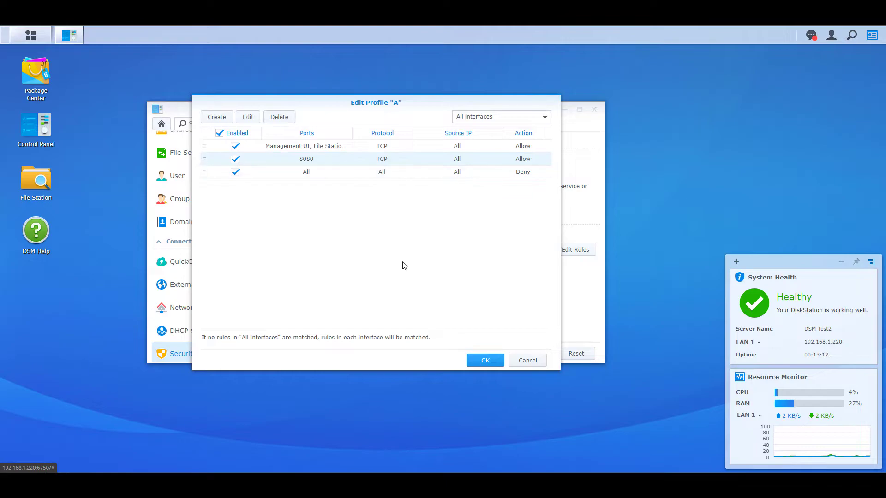
{"action": "left_click", "coordinate": [486, 361]}
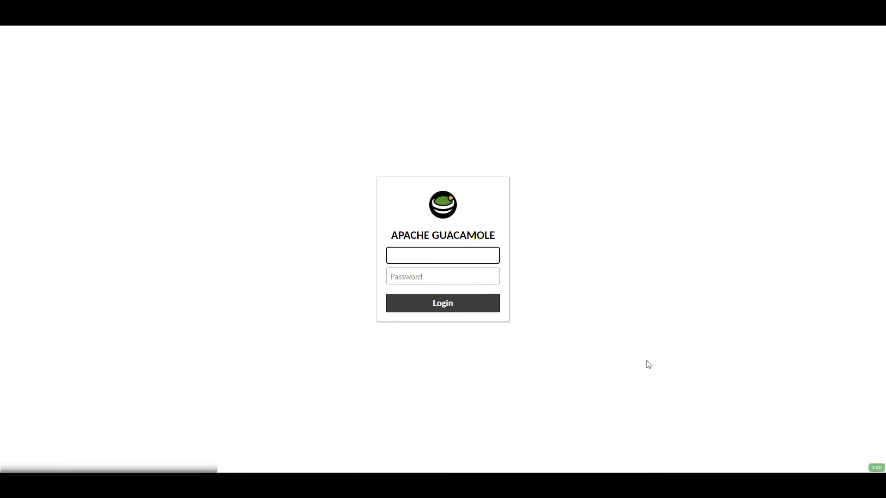
- Sign in with the default guacadmin credentials and open a new user form under Settings > Users
{"action": "type", "text": "guacadmin"}
{"action": "key", "text": "Tab"}
{"action": "type", "text": "guacadmin"}
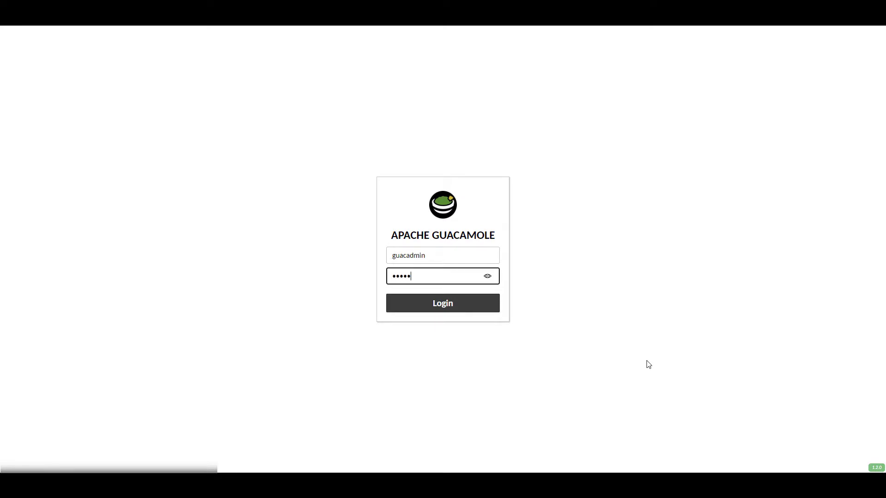
{"action": "key", "text": "Return"}
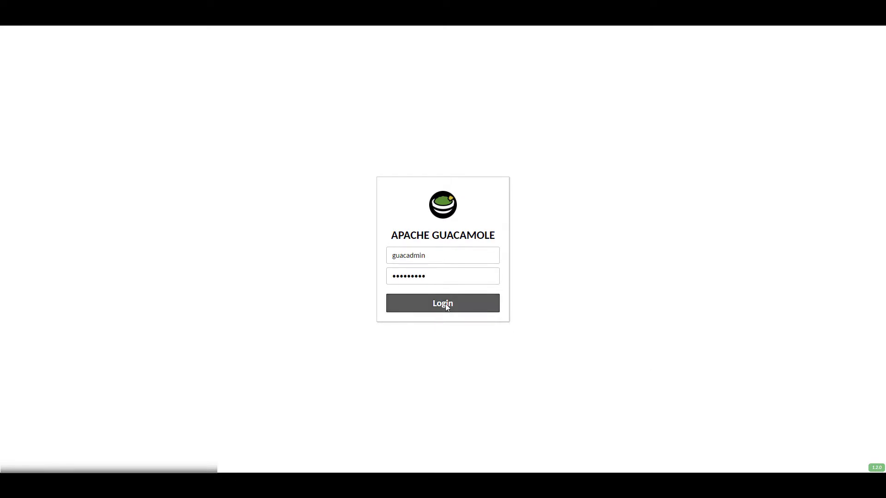
{"action": "left_click", "coordinate": [760, 113]}
{"action": "left_click", "coordinate": [866, 39]}
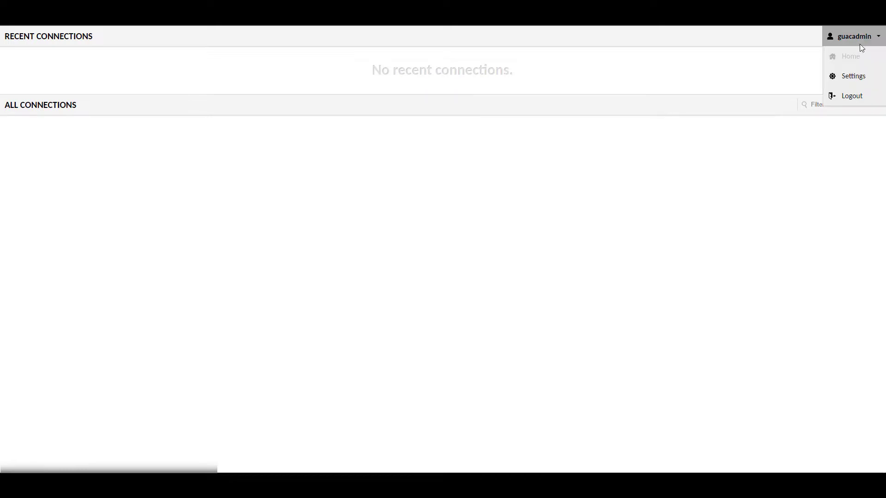
{"action": "left_click", "coordinate": [850, 78]}
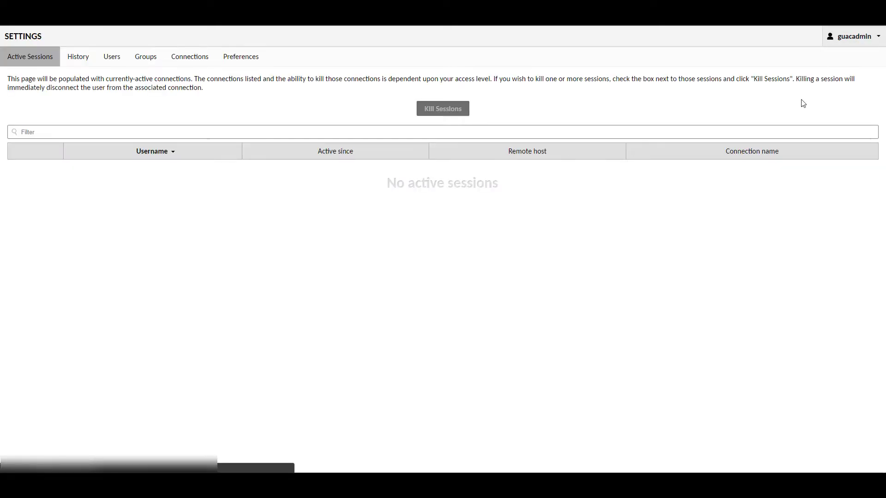
{"action": "left_click", "coordinate": [112, 57]}
{"action": "left_click", "coordinate": [33, 106]}
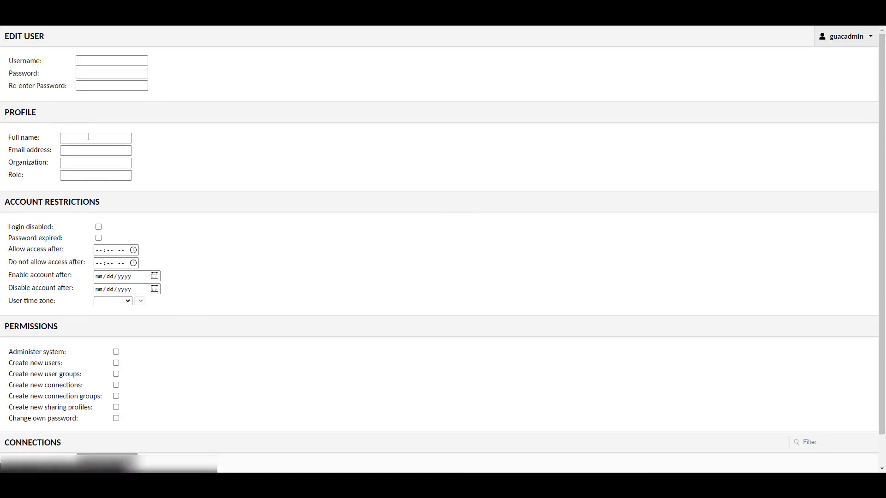
- Enter the new username, the password twice and the full name, and grant Administer system
{"action": "left_click", "coordinate": [93, 62]}
{"action": "type", "text": "frank"}
{"action": "key", "text": "Tab"}
{"action": "type", "text": "password"}
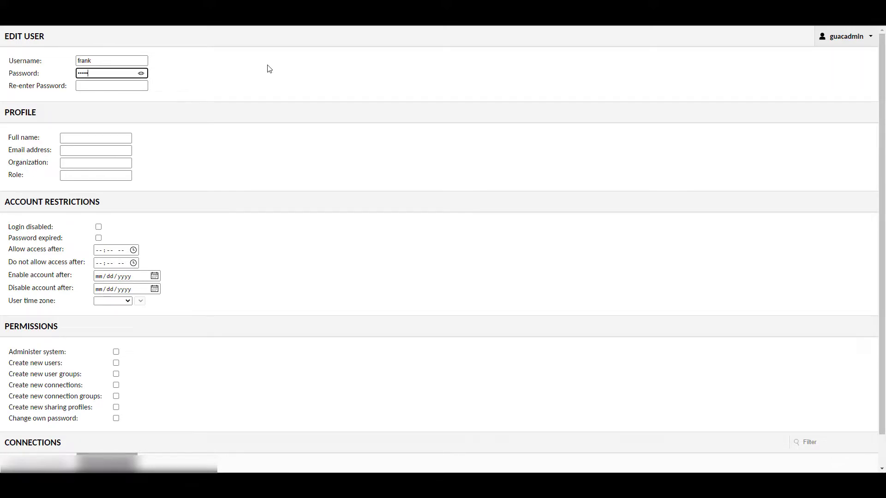
{"action": "key", "text": "Tab"}
{"action": "type", "text": "password"}
{"action": "key", "text": "Tab"}
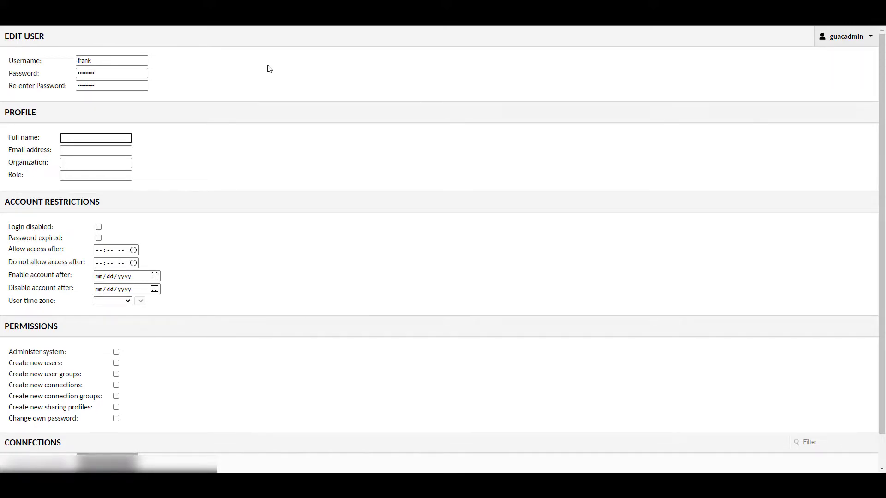
{"action": "type", "text": "frank"}
{"action": "left_click", "coordinate": [116, 352]}
{"action": "scroll", "coordinate": [224, 383], "scroll_direction": "down", "scroll_amount": 2}
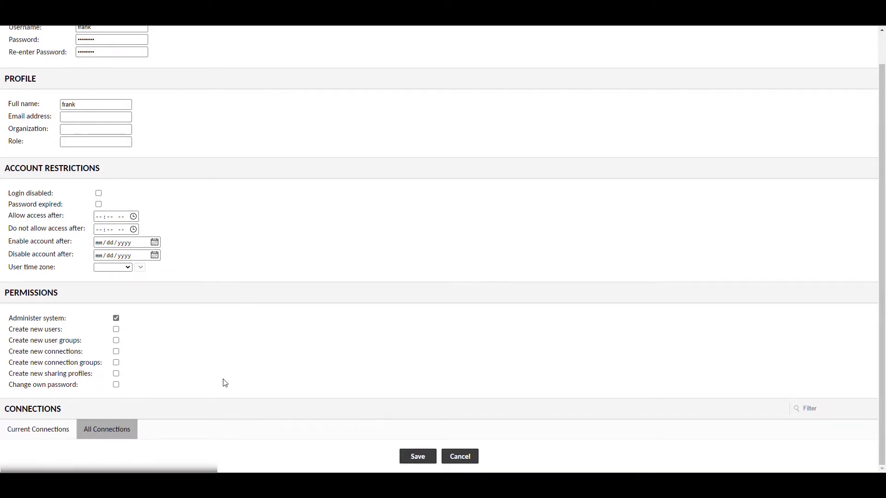
- Save the new administrator, then delete the default guacadmin account from Settings > Users
{"action": "left_click", "coordinate": [413, 458]}
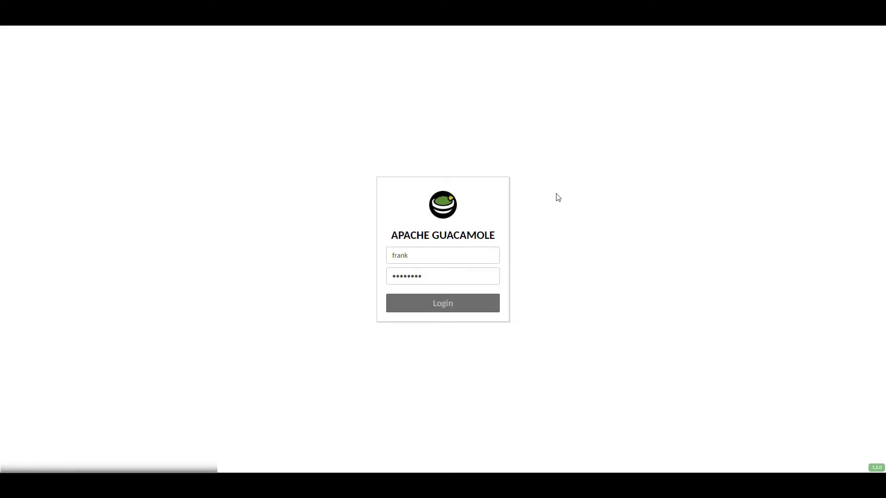
{"action": "left_click", "coordinate": [854, 37]}
{"action": "left_click", "coordinate": [814, 105]}
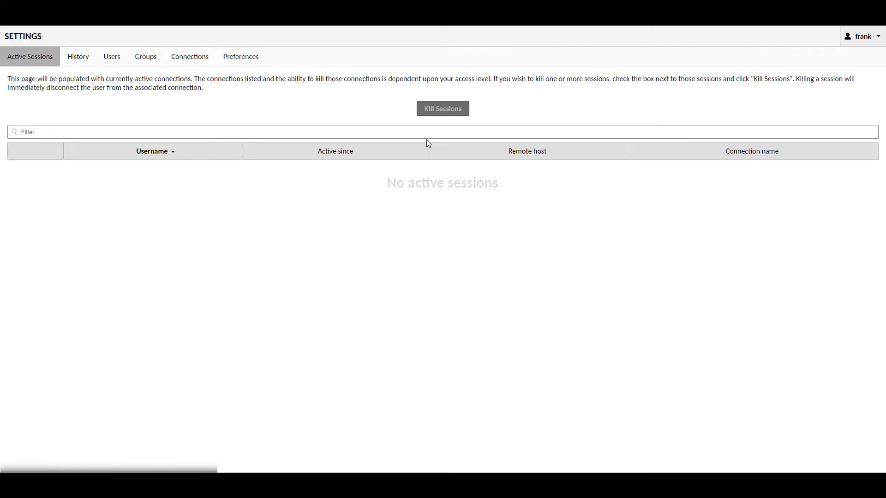
{"action": "left_click", "coordinate": [112, 56]}
{"action": "left_click", "coordinate": [52, 167]}
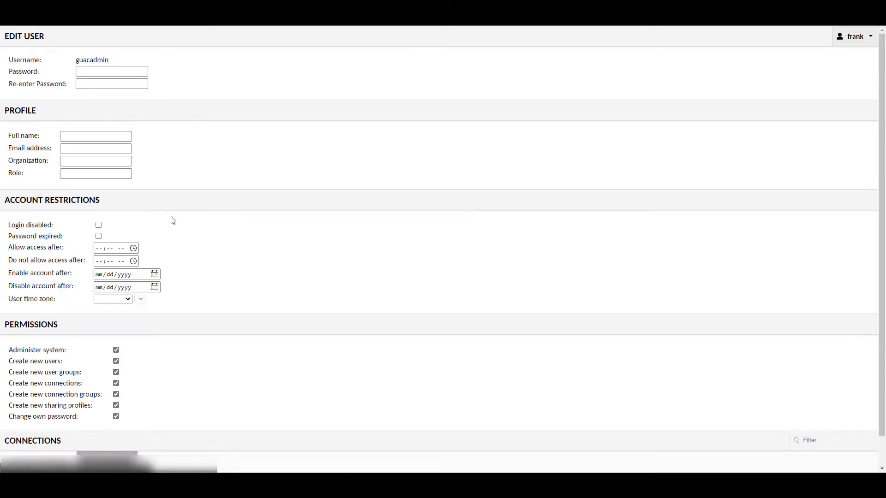
{"action": "scroll", "coordinate": [180, 222], "scroll_direction": "down", "scroll_amount": 1}
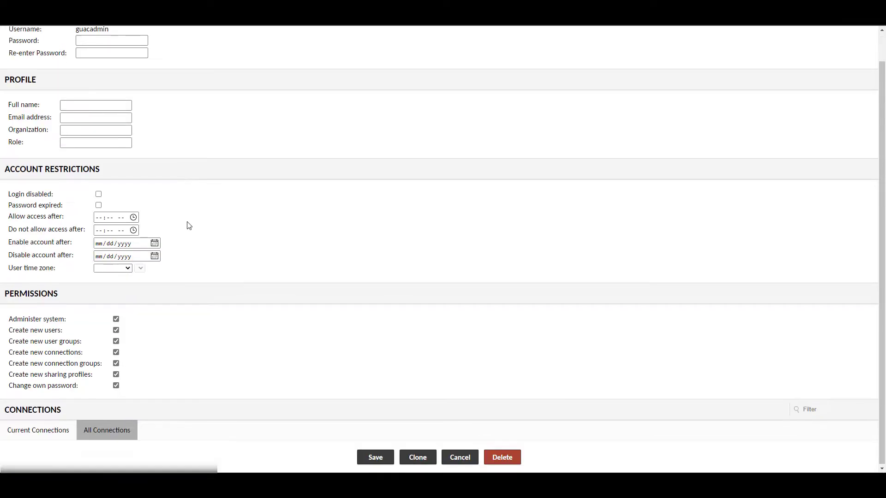
{"action": "left_click", "coordinate": [506, 456]}
{"action": "left_click", "coordinate": [418, 272]}
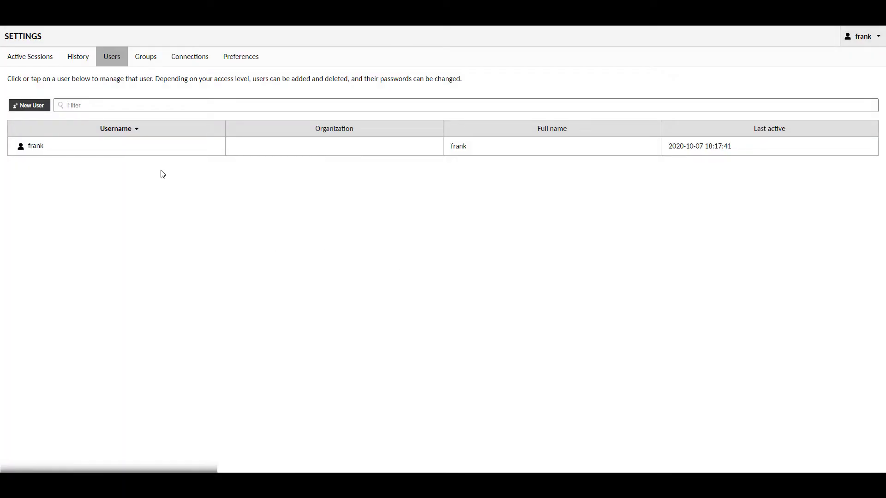
- Create two root connection groups named Windows and Linux under Connections
{"action": "left_click", "coordinate": [186, 60]}
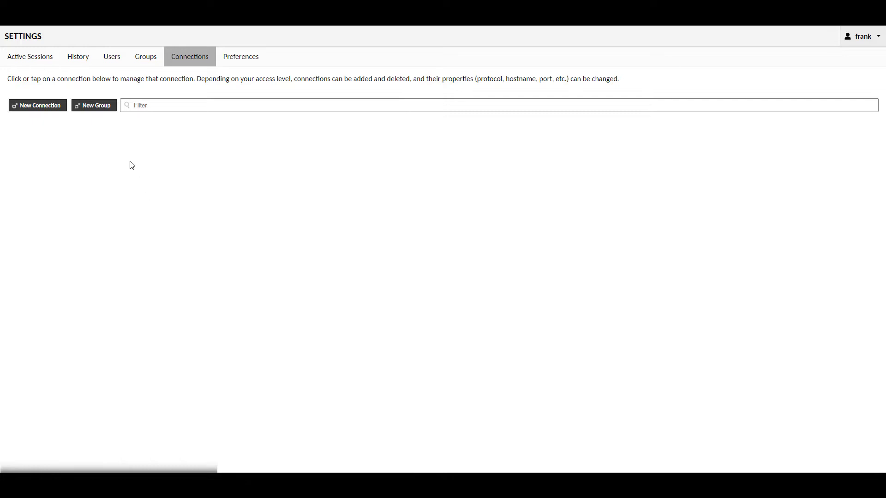
{"action": "left_click", "coordinate": [95, 112]}
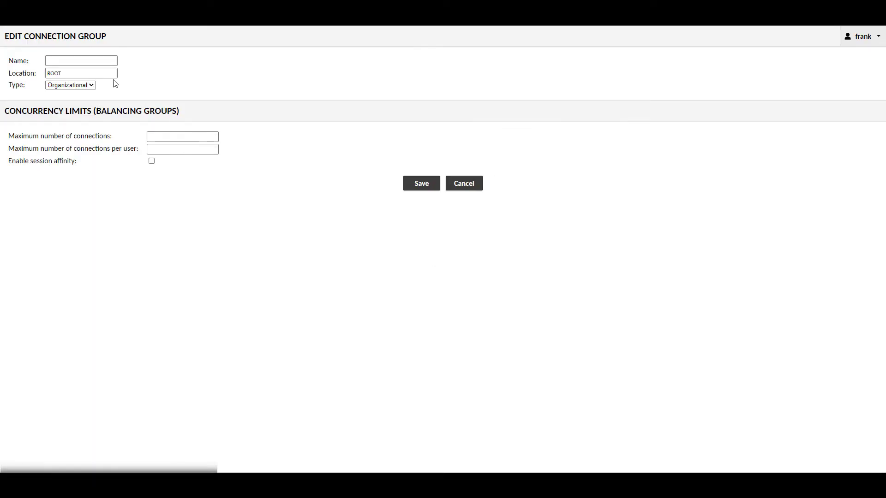
{"action": "left_click", "coordinate": [94, 61]}
{"action": "type", "text": "Windows"}
{"action": "left_click", "coordinate": [418, 184]}
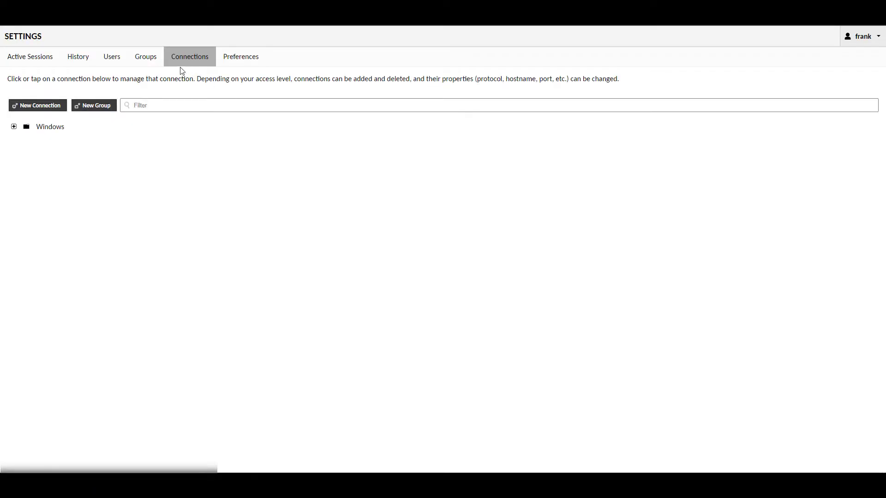
{"action": "left_click", "coordinate": [92, 105]}
{"action": "left_click", "coordinate": [79, 60]}
{"action": "type", "text": "Linux"}
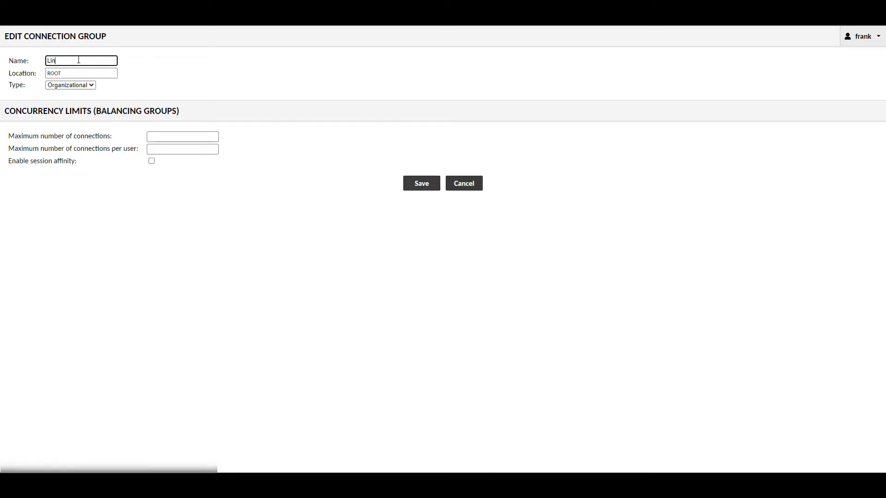
{"action": "left_click", "coordinate": [262, 231]}
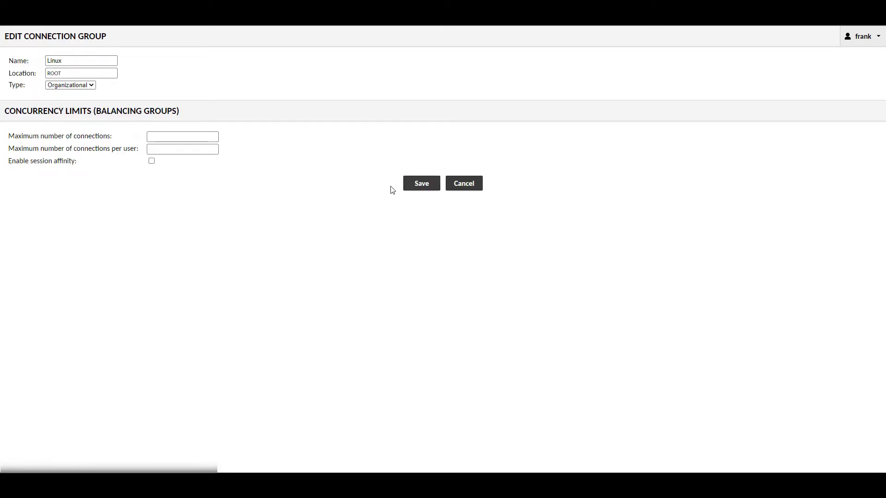
{"action": "left_click", "coordinate": [421, 184]}
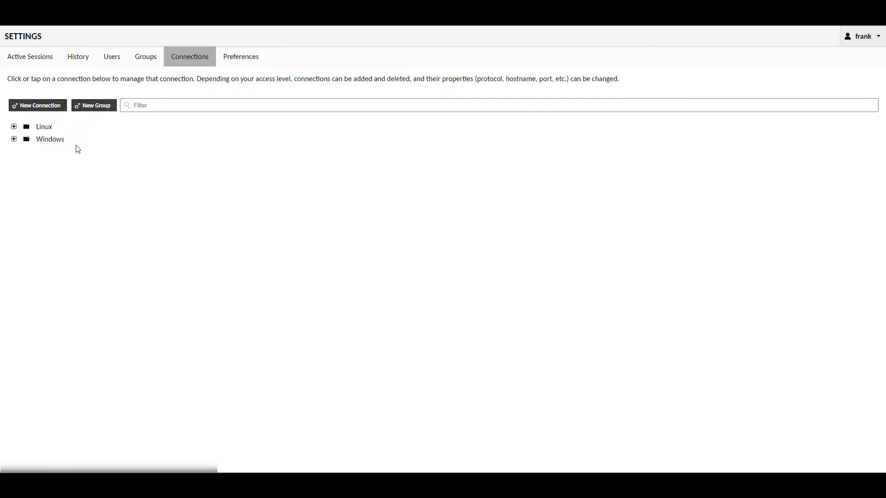
- Start a new connection named UB-TEST, located in the Linux group, using the VNC protocol
{"action": "left_click", "coordinate": [43, 109]}
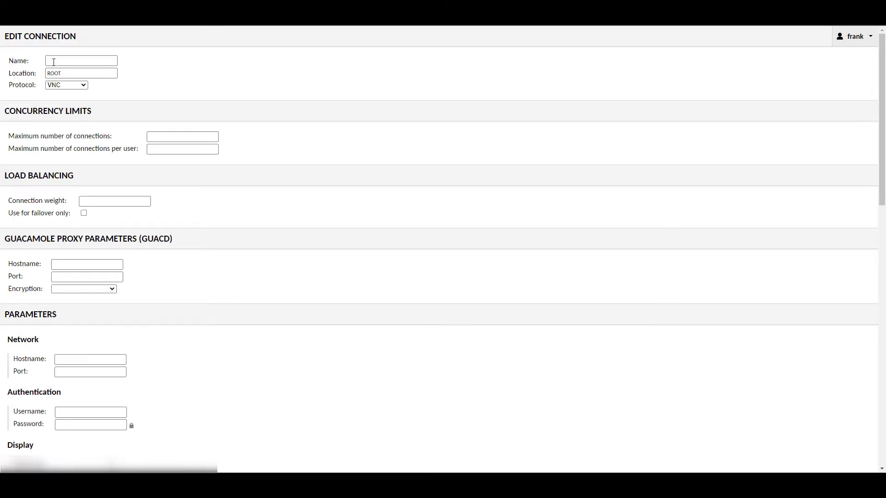
{"action": "type", "text": "UB-TEST"}
{"action": "left_click", "coordinate": [102, 73]}
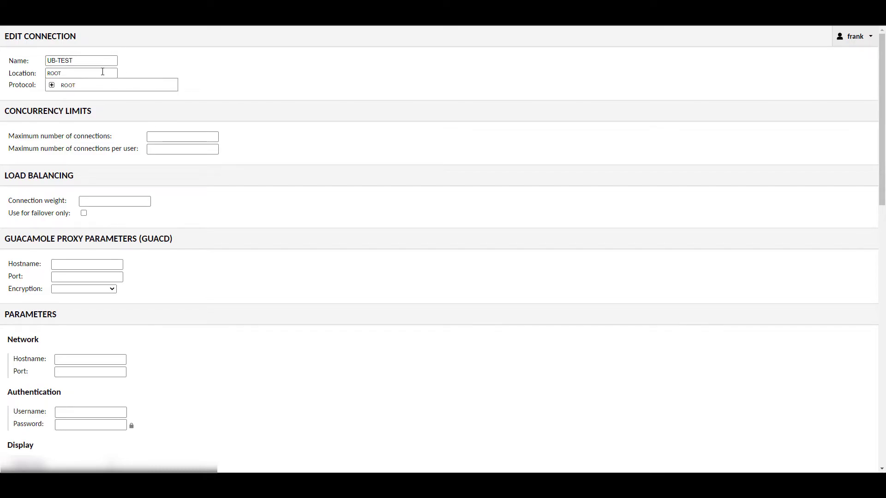
{"action": "left_click", "coordinate": [51, 85]}
{"action": "left_click", "coordinate": [78, 98]}
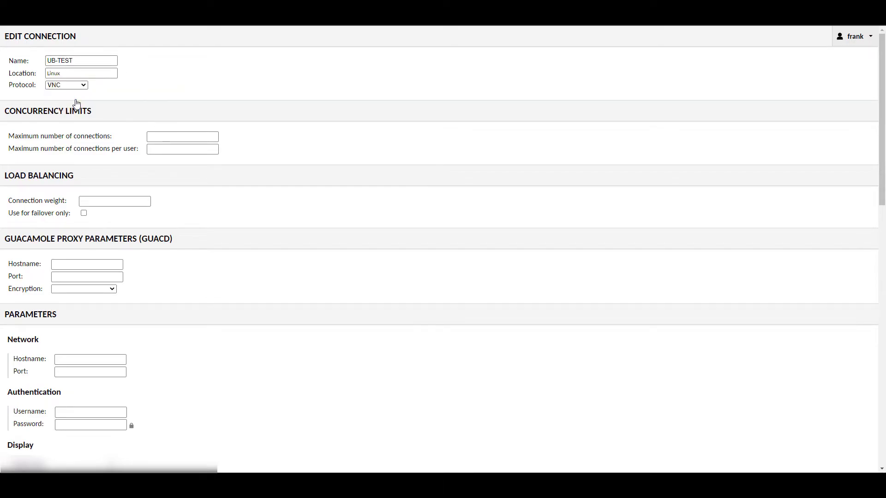
{"action": "left_click", "coordinate": [84, 86]}
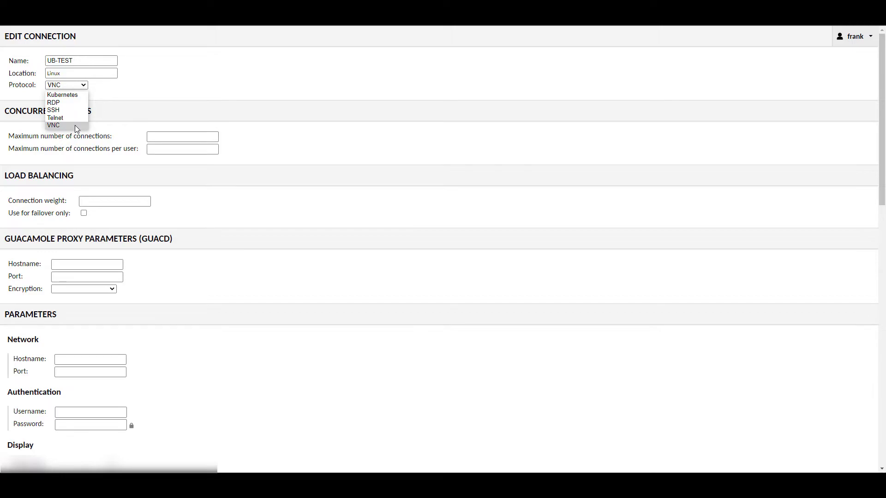
{"action": "left_click", "coordinate": [75, 125]}
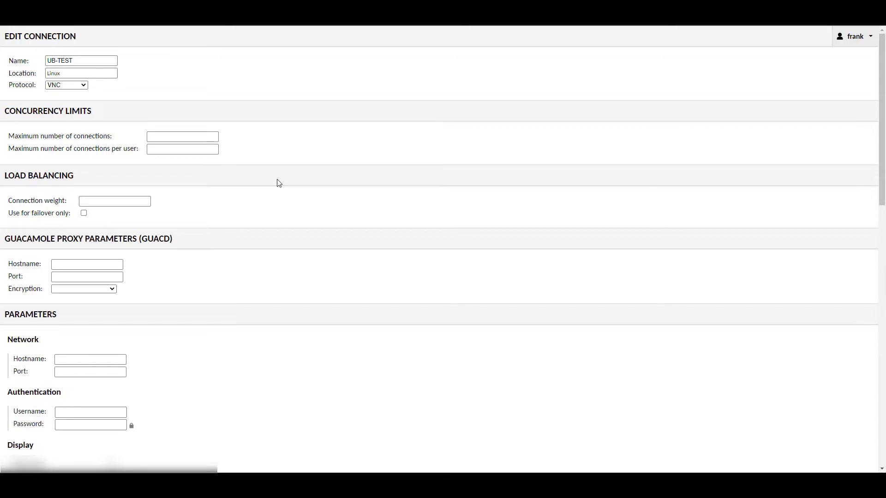
{"action": "scroll", "coordinate": [253, 205], "scroll_direction": "down", "scroll_amount": 2}
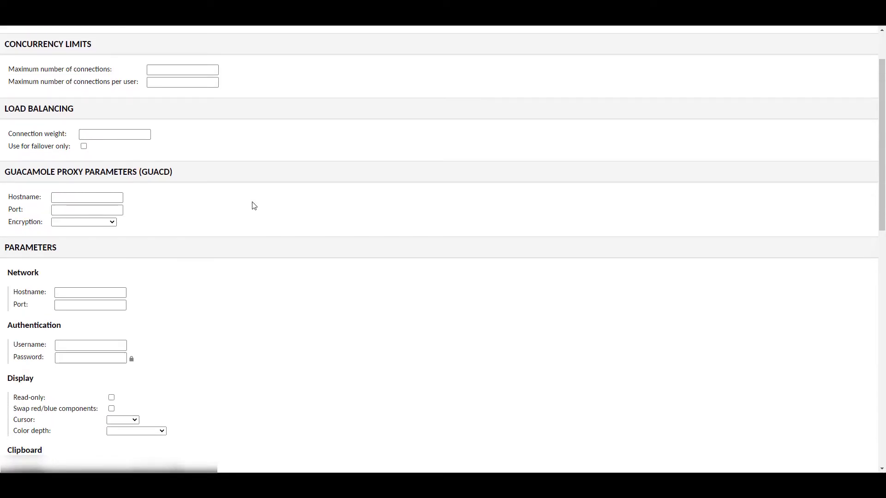
{"action": "left_click", "coordinate": [93, 290]}
{"action": "type", "text": "UB"}
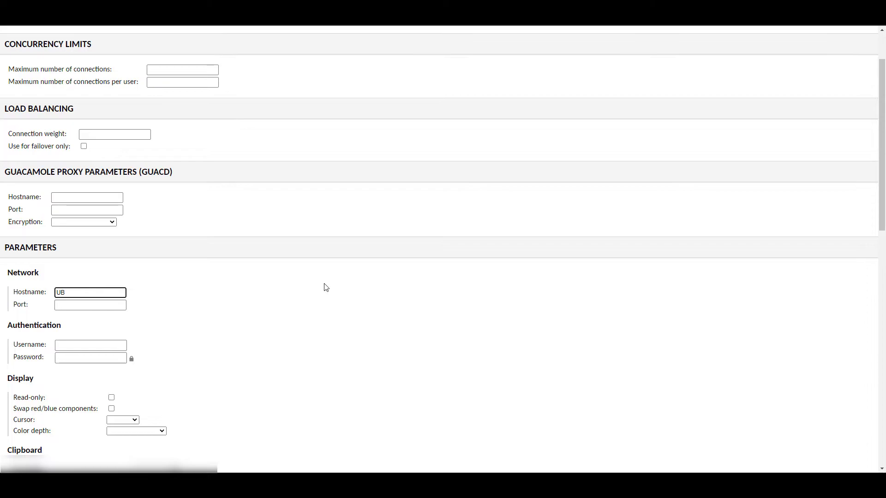
{"action": "type", "text": "-TEST"}
{"action": "key", "text": "Tab"}
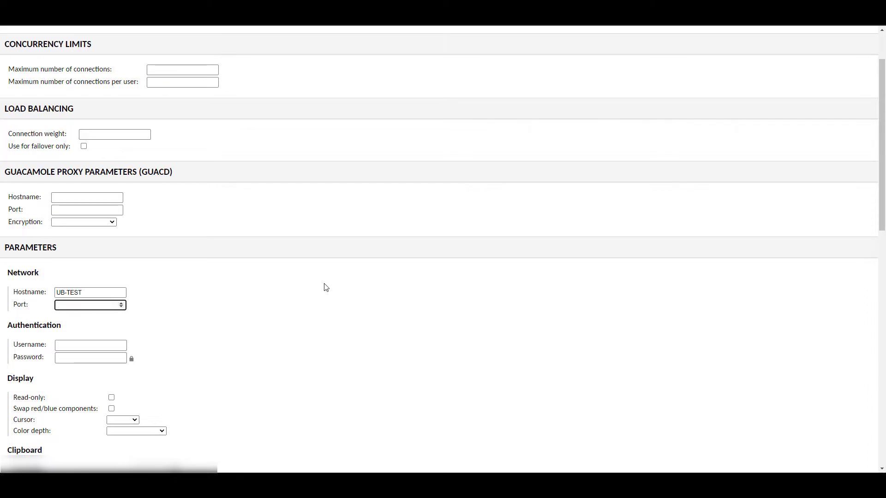
{"action": "type", "text": "5900"}
{"action": "left_click", "coordinate": [109, 346]}
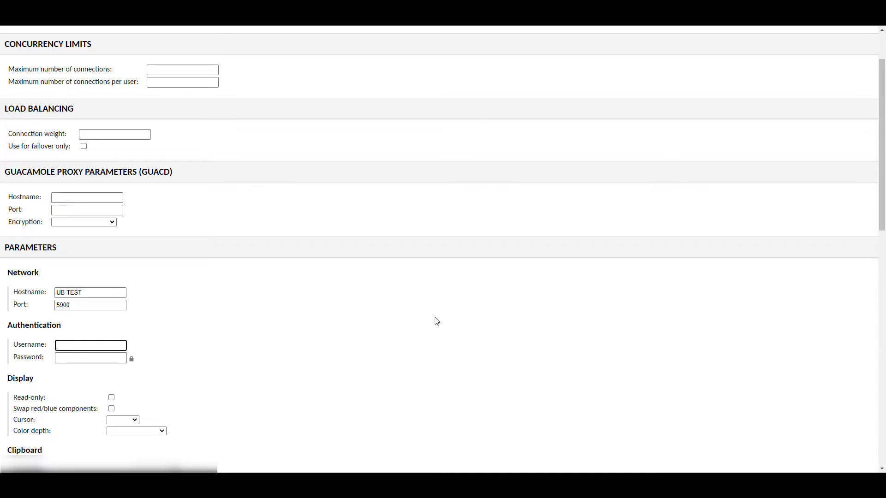
{"action": "type", "text": "frank"}
{"action": "key", "text": "Tab"}
{"action": "type", "text": "••••••••••"}
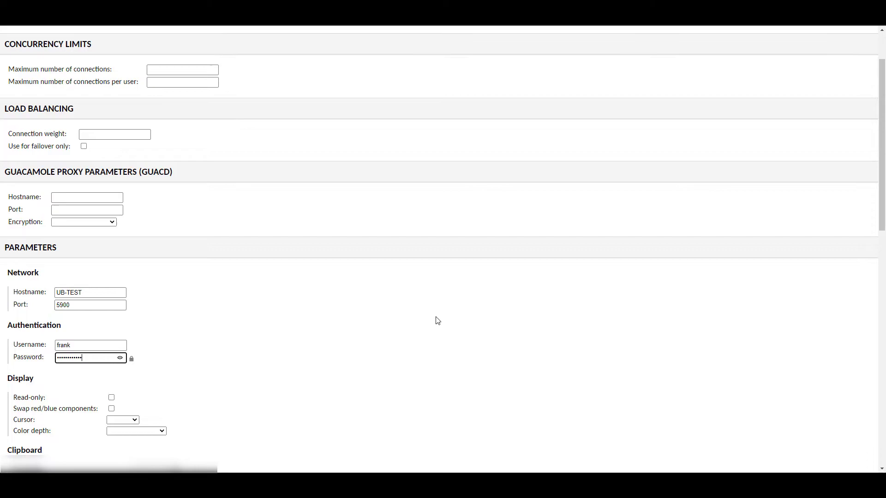
{"action": "left_click", "coordinate": [429, 320]}
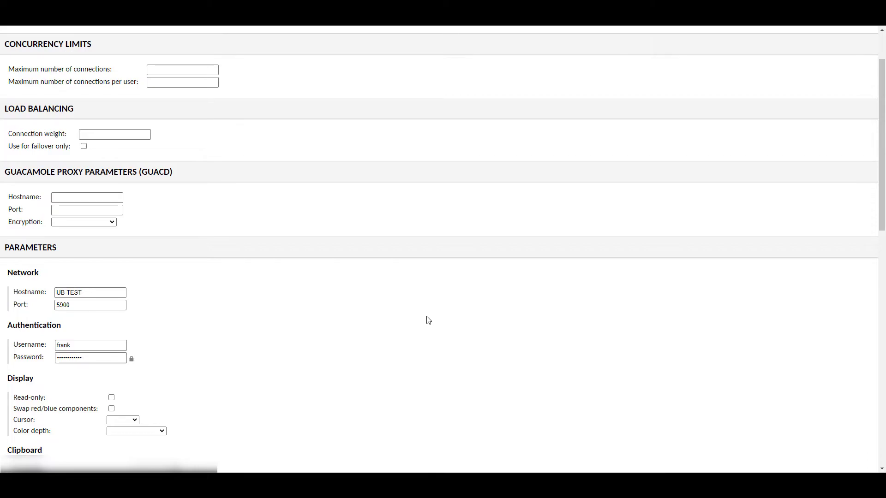
{"action": "scroll", "coordinate": [428, 320], "scroll_direction": "up", "scroll_amount": 2}
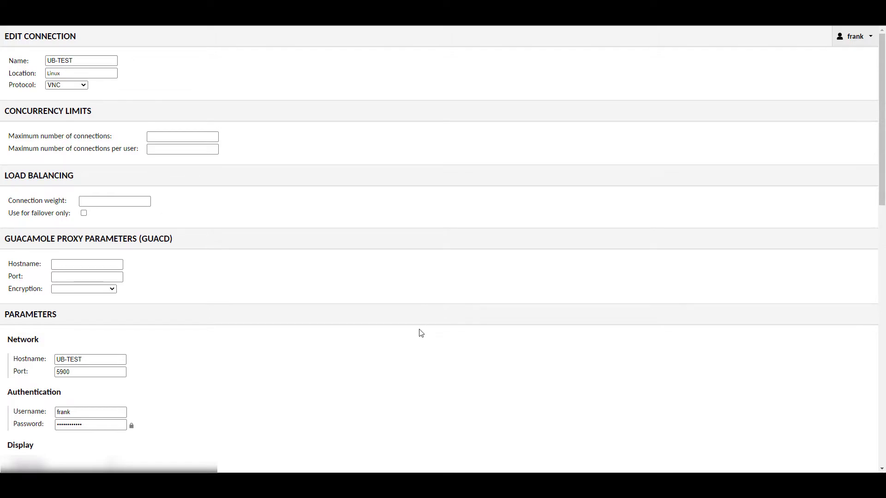
{"action": "scroll", "coordinate": [421, 333], "scroll_direction": "down", "scroll_amount": 10}
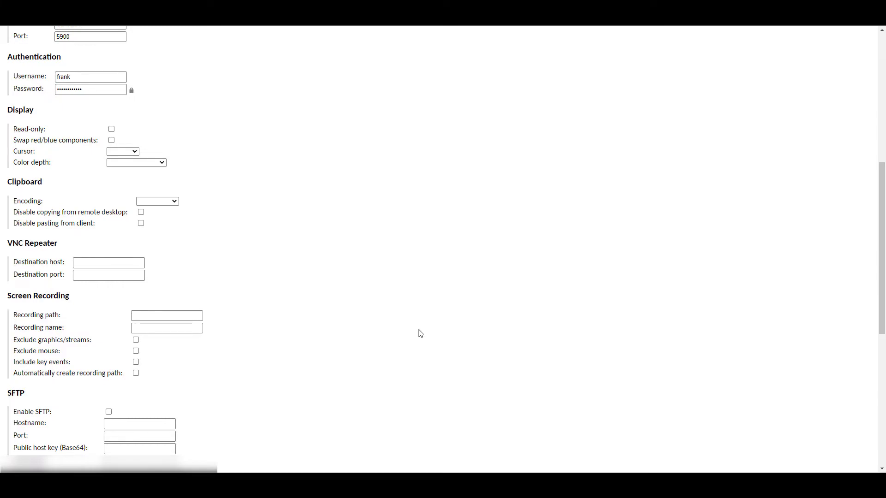
{"action": "scroll", "coordinate": [420, 333], "scroll_direction": "down", "scroll_amount": 2}
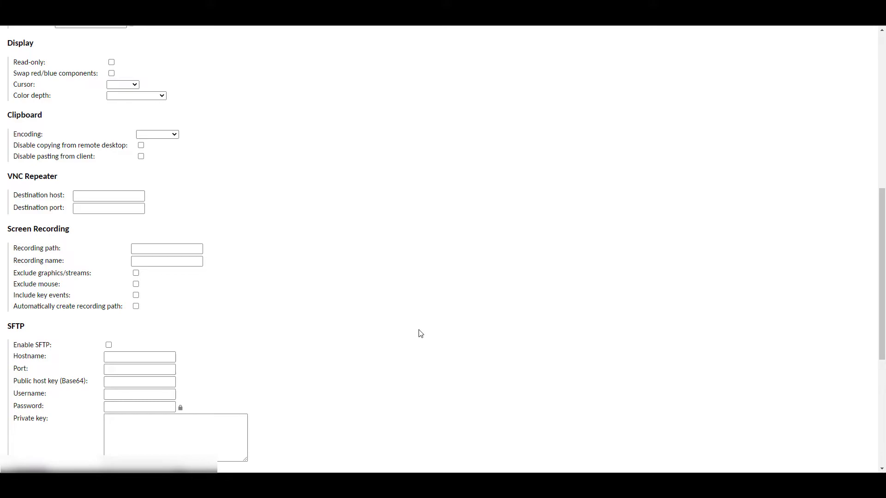
{"action": "scroll", "coordinate": [420, 333], "scroll_direction": "up", "scroll_amount": 9}
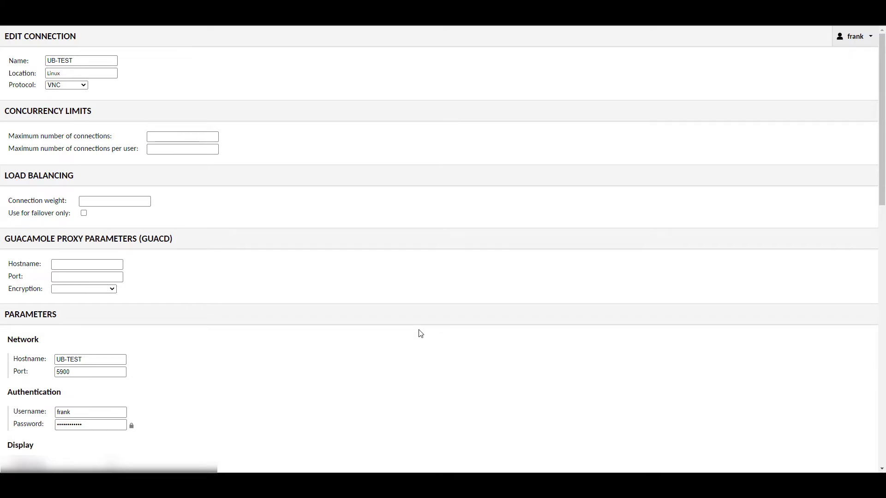
{"action": "scroll", "coordinate": [420, 334], "scroll_direction": "down", "scroll_amount": 4}
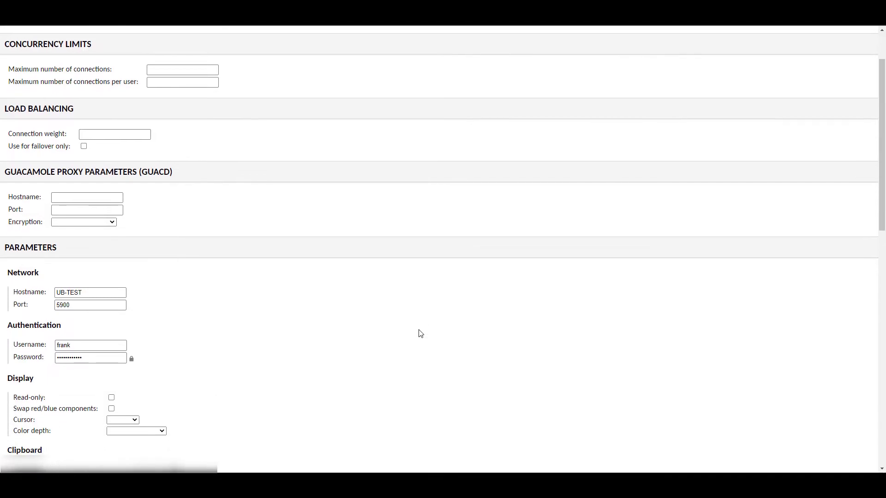
{"action": "scroll", "coordinate": [421, 333], "scroll_direction": "down", "scroll_amount": 10}
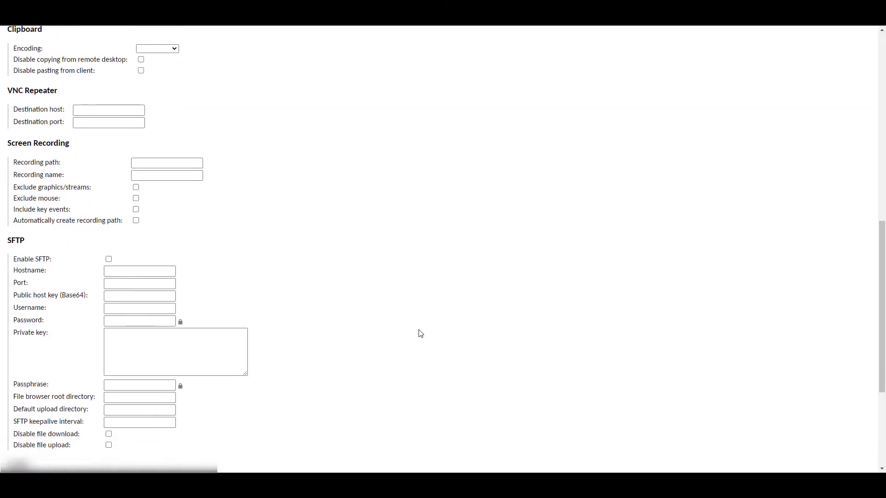
- Save UB-TEST and expand the Linux group on the home page to find it
{"action": "left_click", "coordinate": [433, 412]}
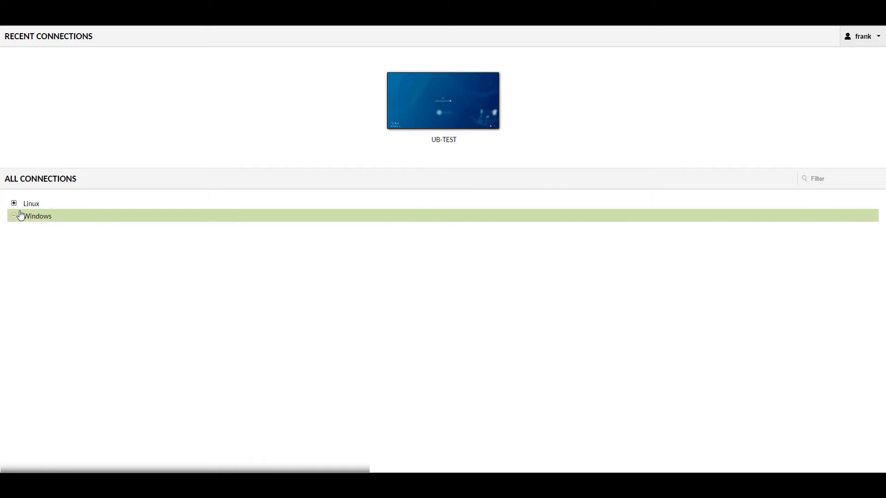
{"action": "left_click", "coordinate": [14, 203]}
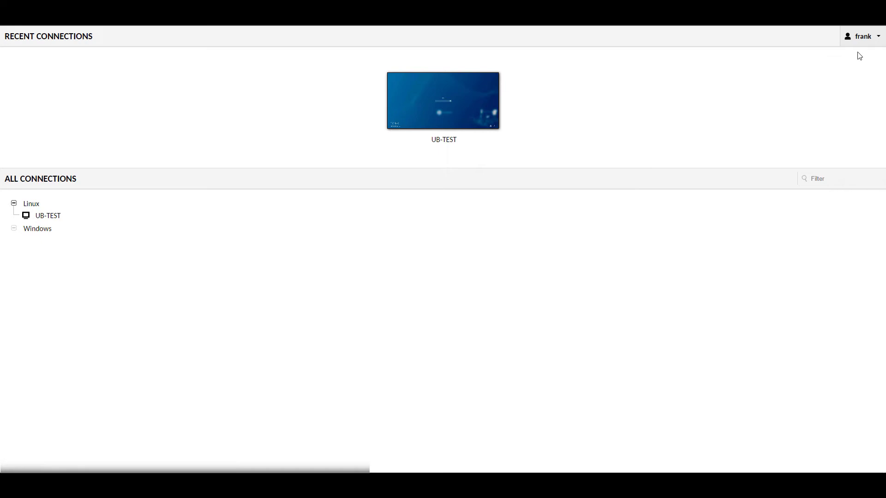
- Review UB-TEST's saved settings in the Linux connection group, then return to the DSM desktop
{"action": "left_click", "coordinate": [864, 37]}
{"action": "left_click", "coordinate": [864, 75]}
{"action": "left_click", "coordinate": [176, 56]}
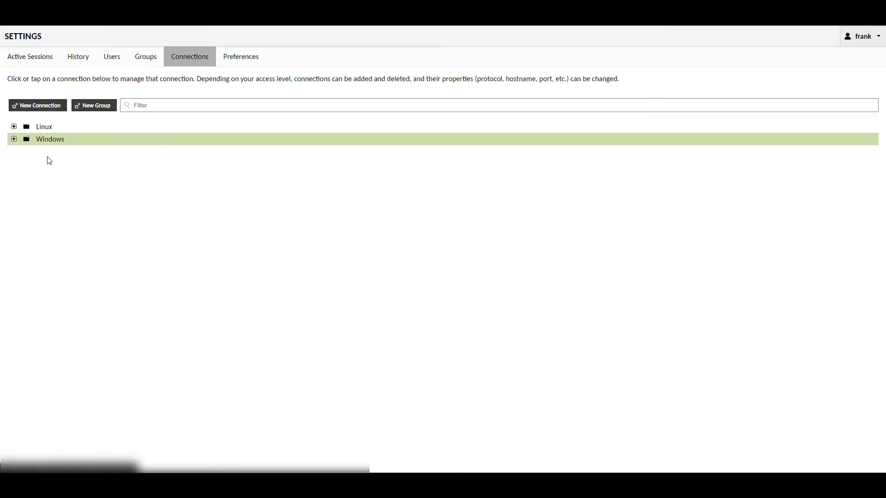
{"action": "left_click", "coordinate": [14, 127]}
{"action": "left_click", "coordinate": [49, 145]}
{"action": "scroll", "coordinate": [116, 220], "scroll_direction": "down", "scroll_amount": 15}
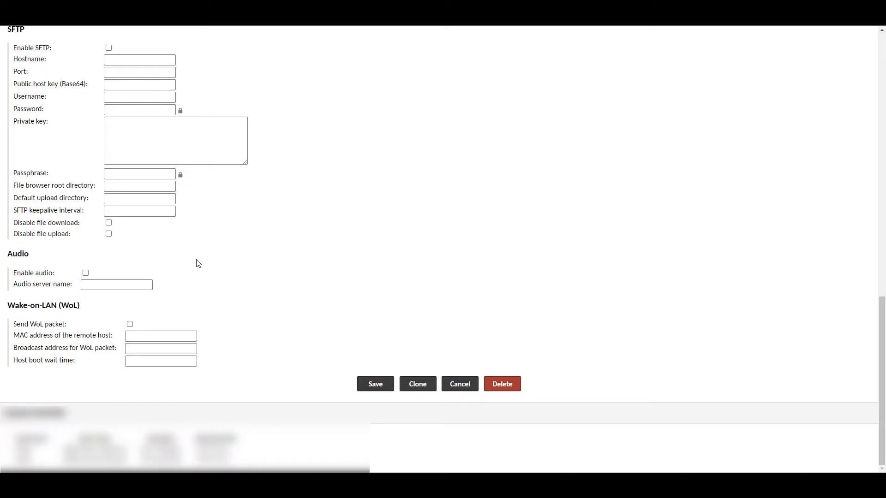
{"action": "middle_click", "coordinate": [327, 261]}
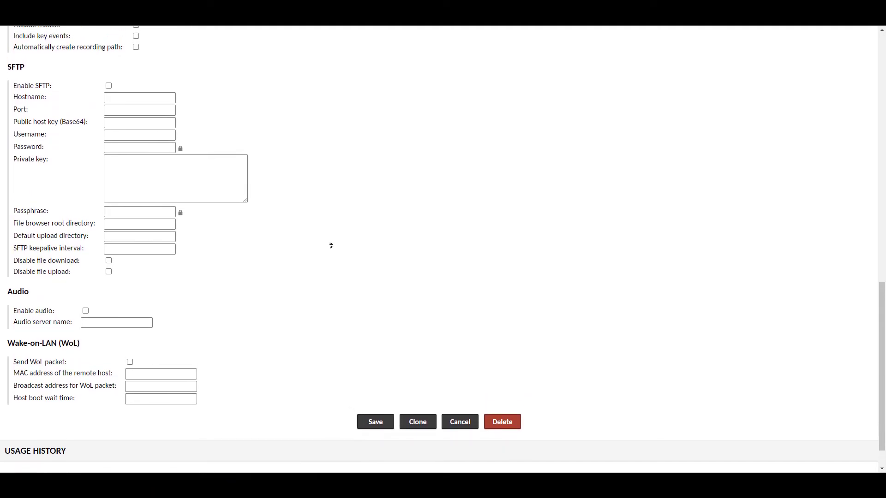
{"action": "left_click", "coordinate": [334, 252]}
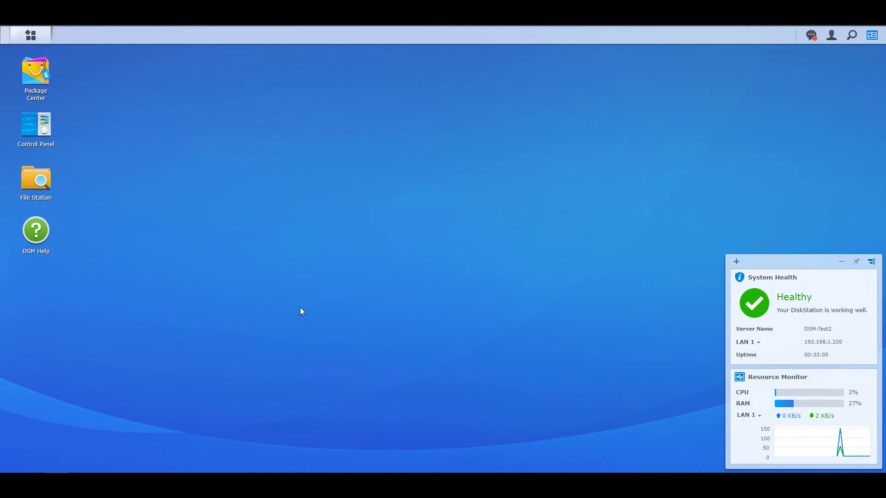
{"action": "left_click", "coordinate": [52, 132]}
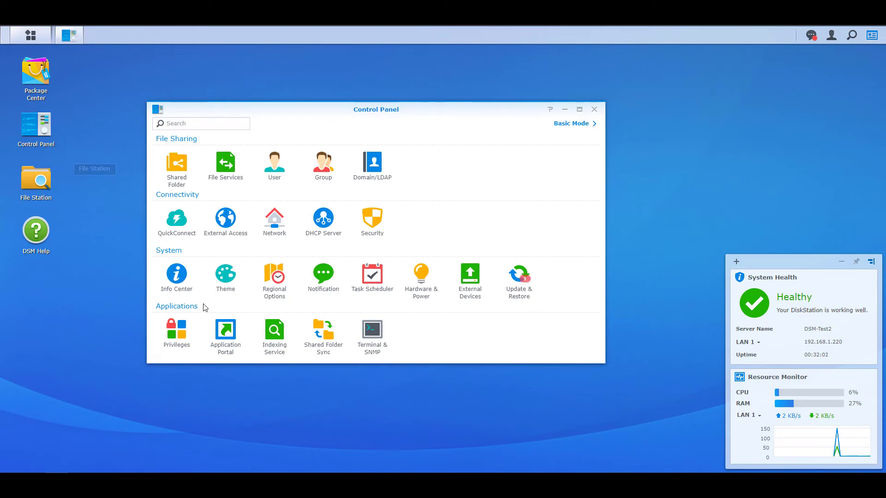
{"action": "left_click", "coordinate": [233, 344]}
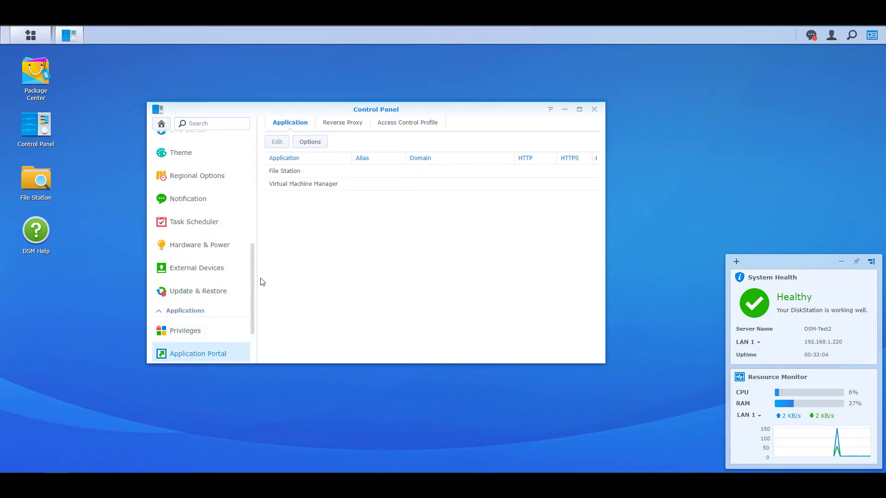
{"action": "left_click", "coordinate": [339, 123]}
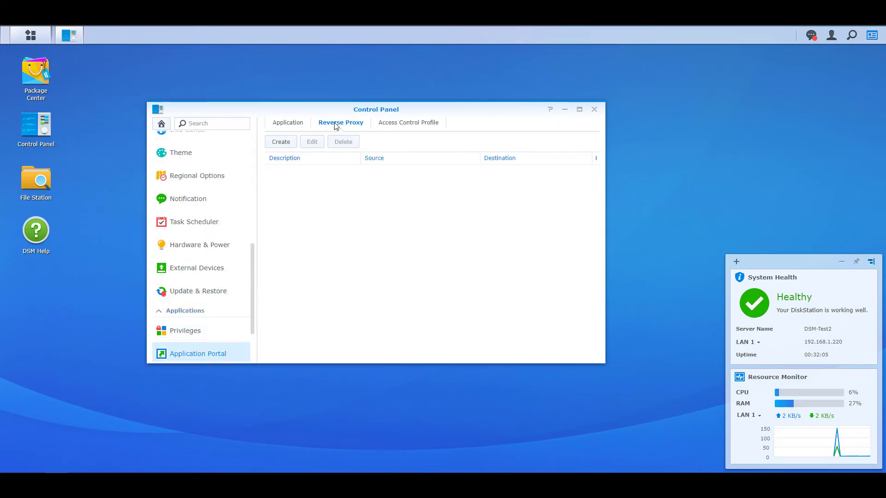
{"action": "left_click", "coordinate": [281, 142]}
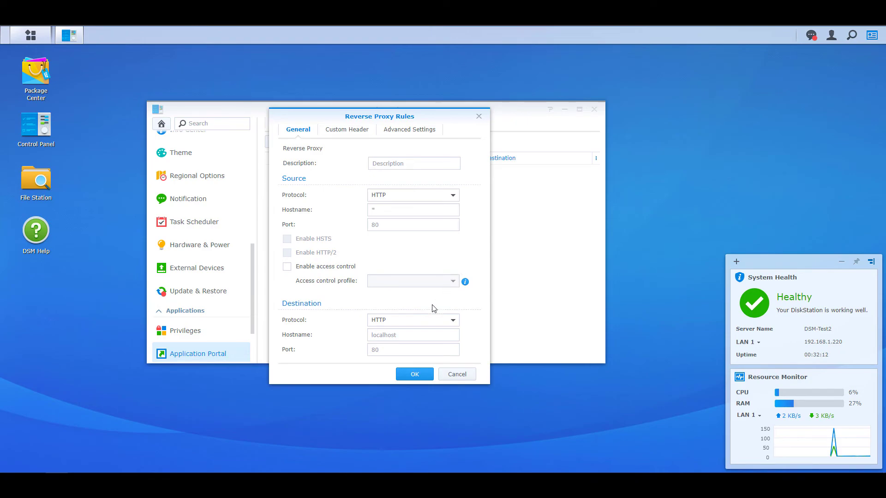
{"action": "left_click", "coordinate": [399, 333]}
{"action": "type", "text": "localhost"}
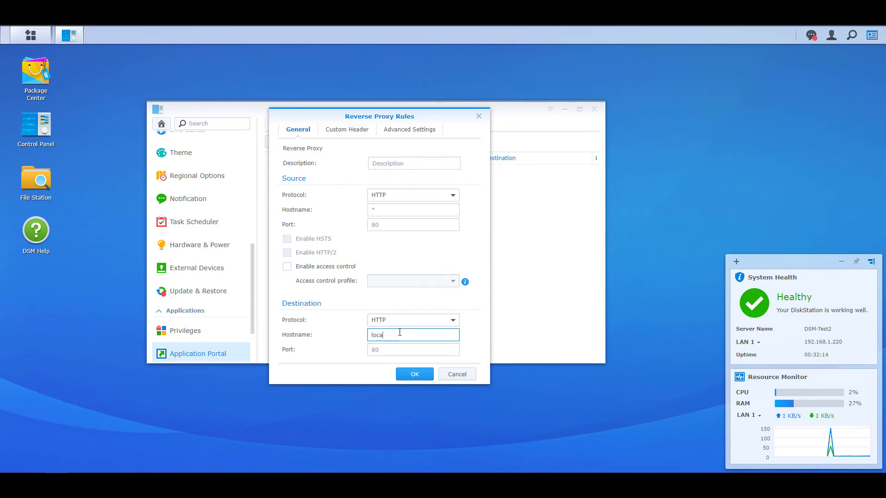
{"action": "key", "text": "Tab"}
{"action": "type", "text": "8080"}
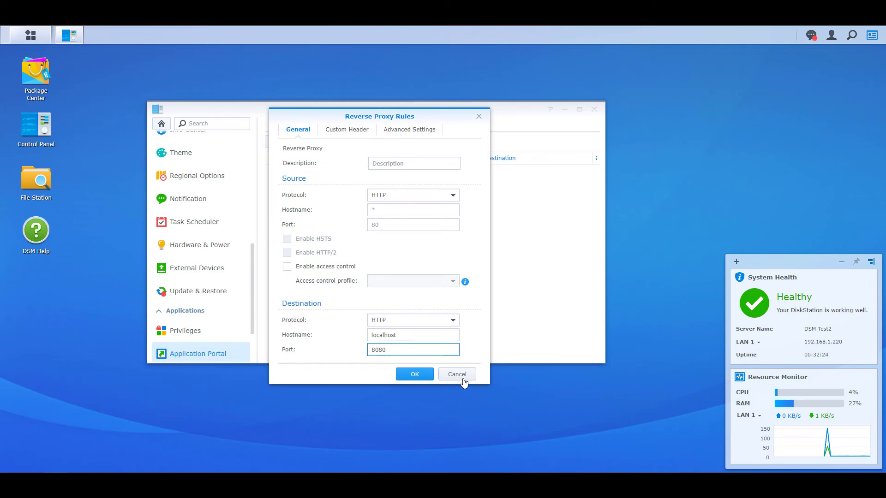
{"action": "left_click", "coordinate": [463, 379]}
- Close the Control Panel and stop the Apache-Guacamole container in Docker
{"action": "left_click", "coordinate": [594, 110]}
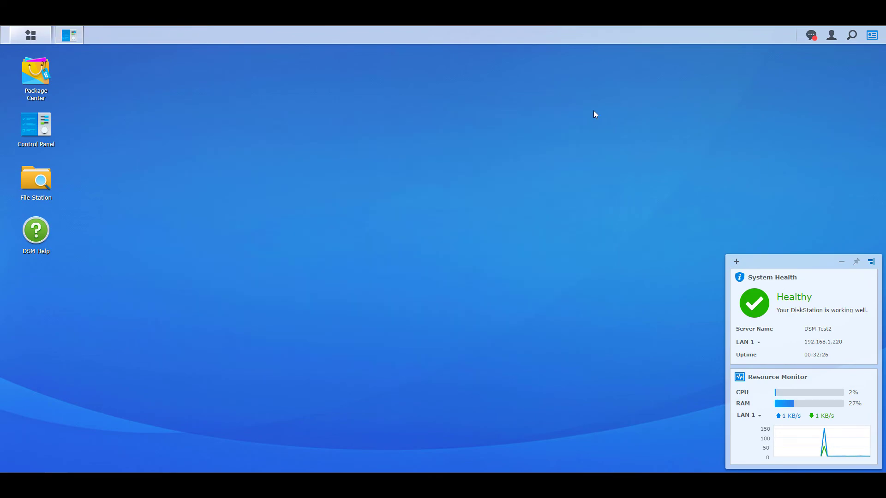
{"action": "left_click", "coordinate": [31, 35]}
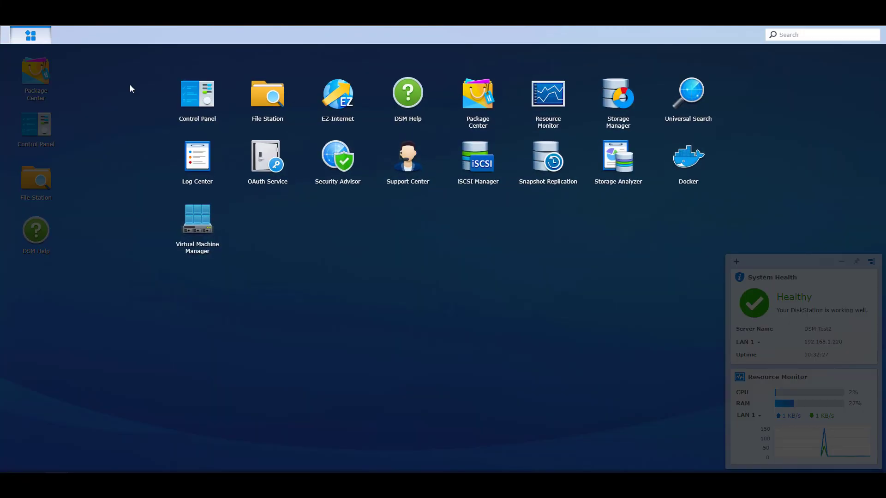
{"action": "left_click", "coordinate": [679, 167]}
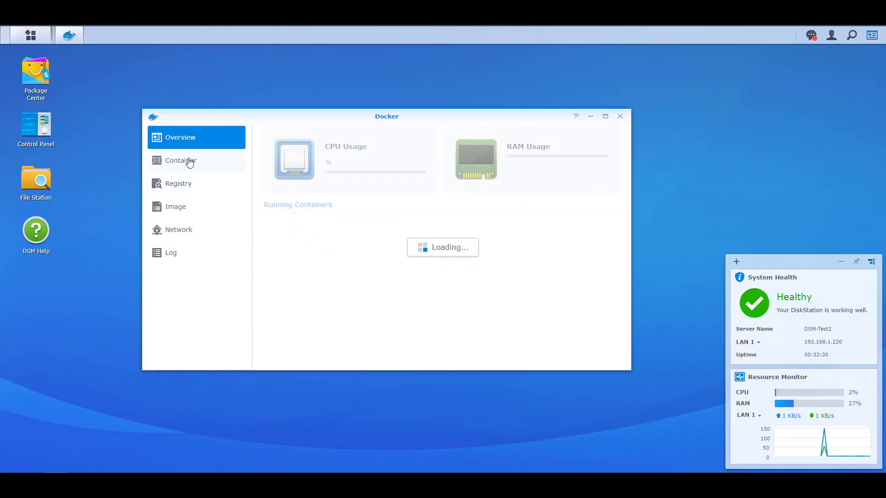
{"action": "left_click", "coordinate": [188, 161]}
{"action": "left_click", "coordinate": [604, 156]}
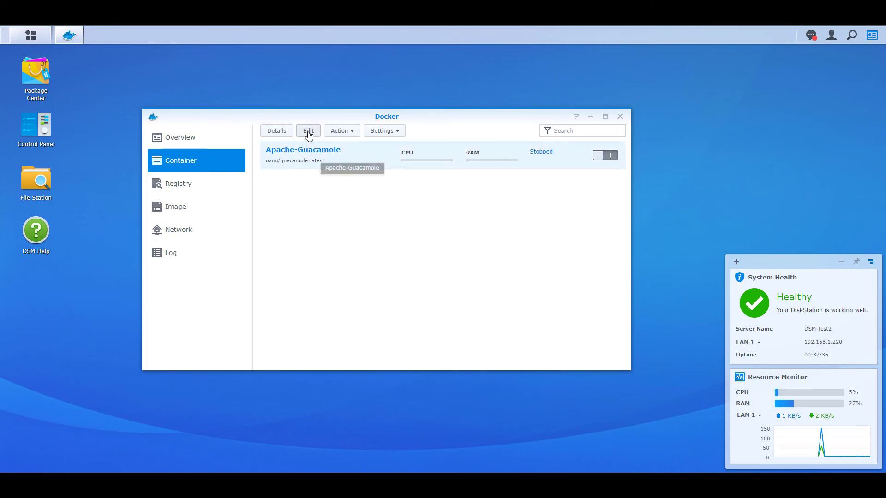
- Add the environment variable EXTENSIONS = auth-totp to the Apache-Guacamole container and apply
{"action": "left_click", "coordinate": [309, 130]}
{"action": "left_click", "coordinate": [454, 134]}
{"action": "left_click", "coordinate": [257, 154]}
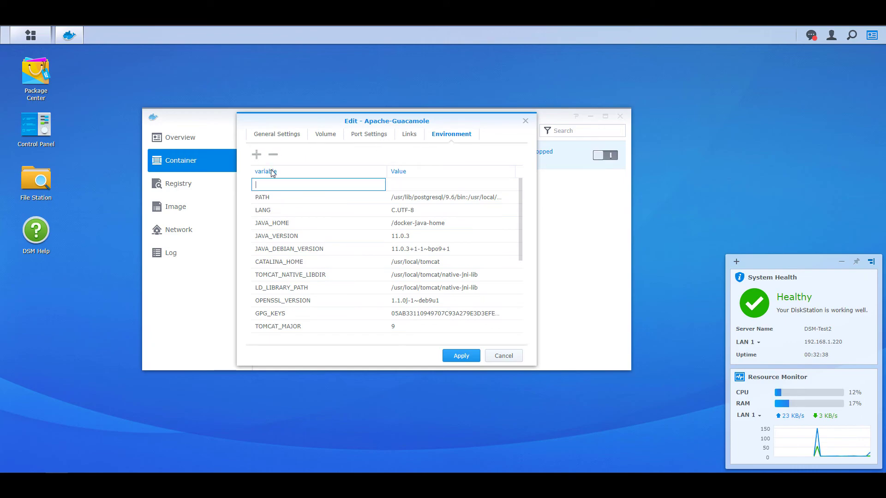
{"action": "type", "text": "EXTENSIONS"}
{"action": "key", "text": "Tab"}
{"action": "type", "text": "auth-totp"}
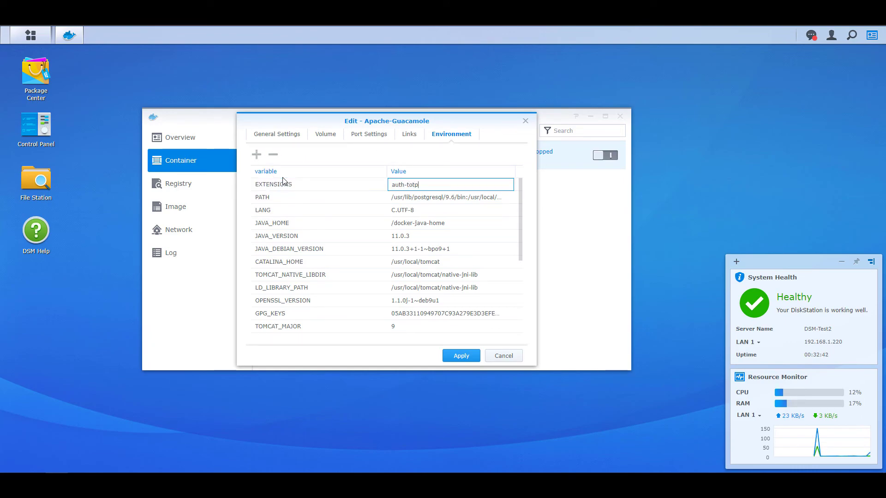
{"action": "left_click", "coordinate": [390, 358]}
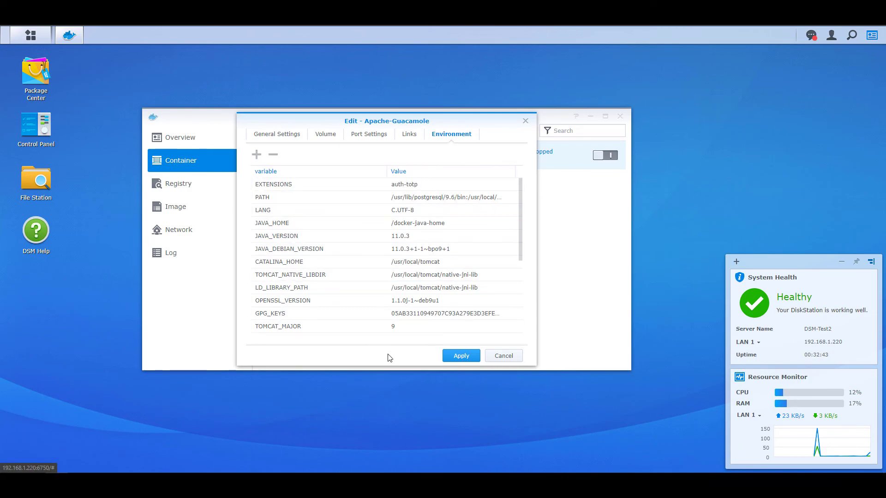
{"action": "left_click", "coordinate": [459, 358]}
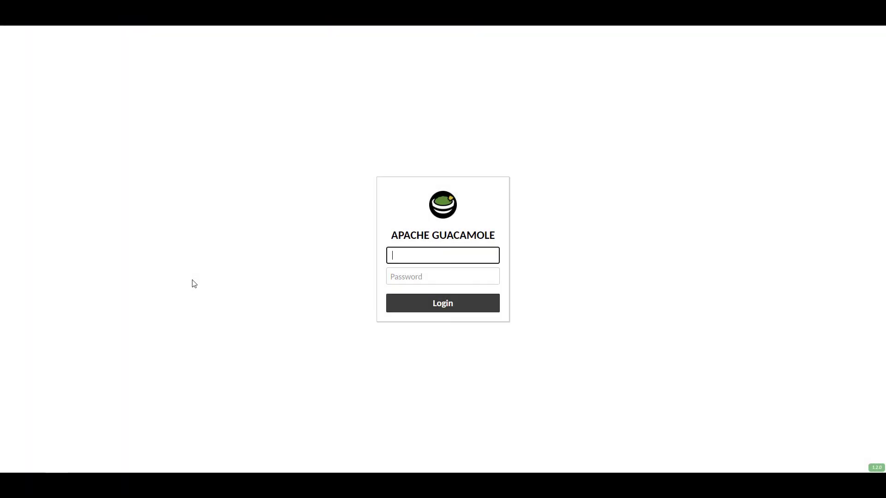
- Enter the username in the Guacamole login form
{"action": "type", "text": "frank"}
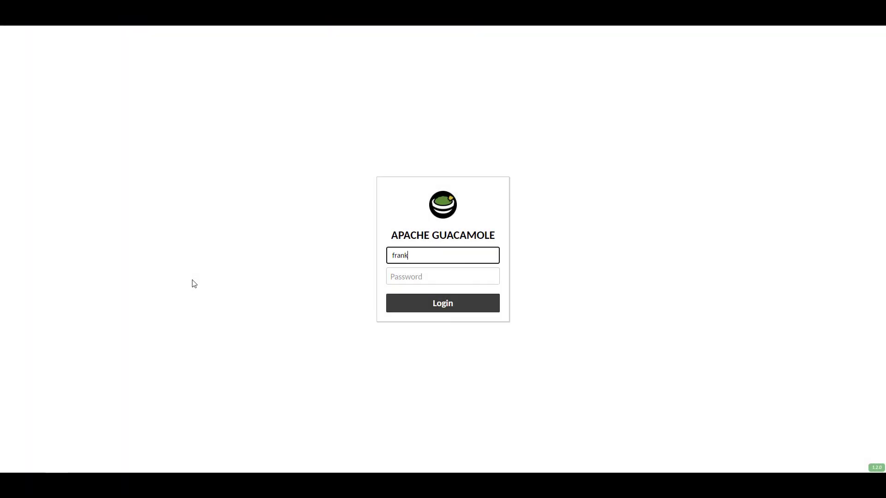